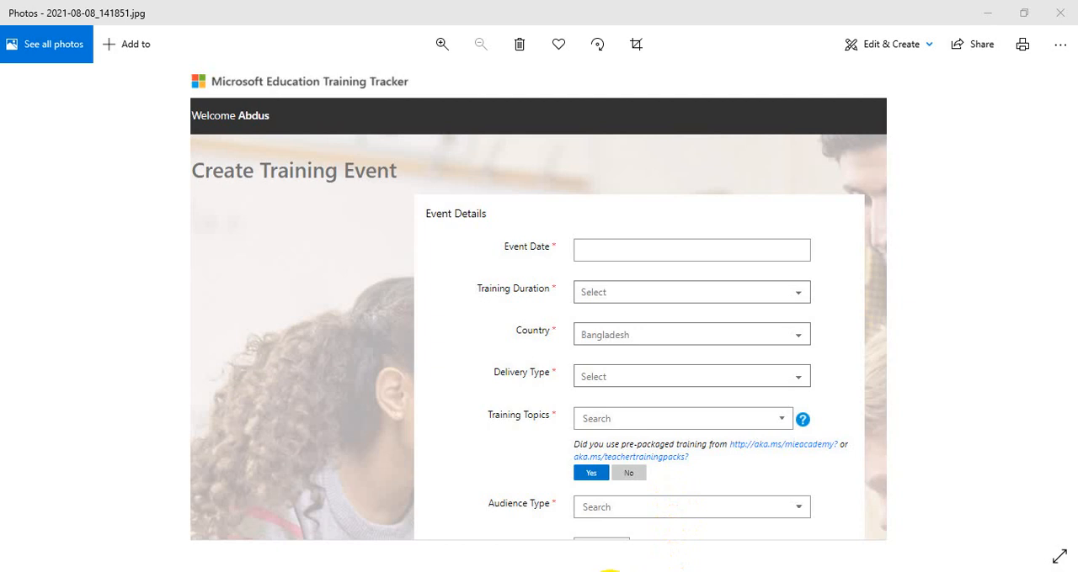
Step: Switch to Google Chrome and search Google for "microsoft training tracker"
mouse_move(564, 571)
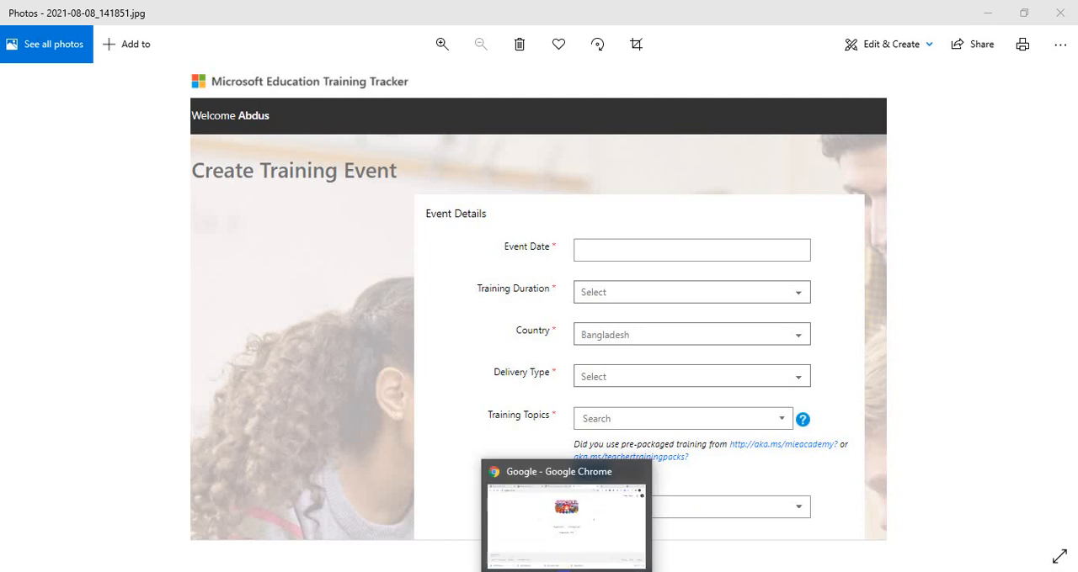
click(564, 571)
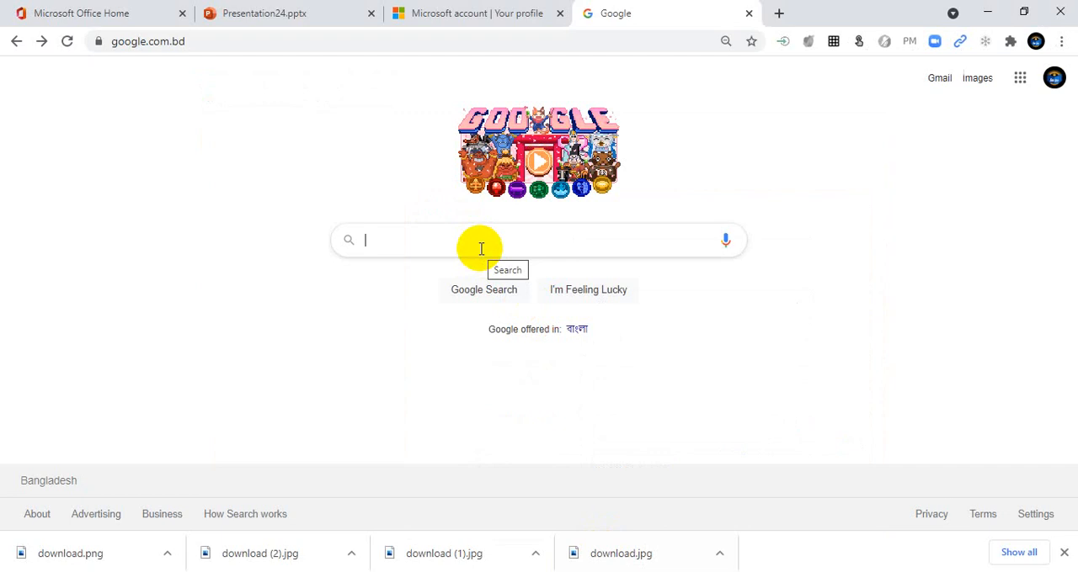
text(mi)
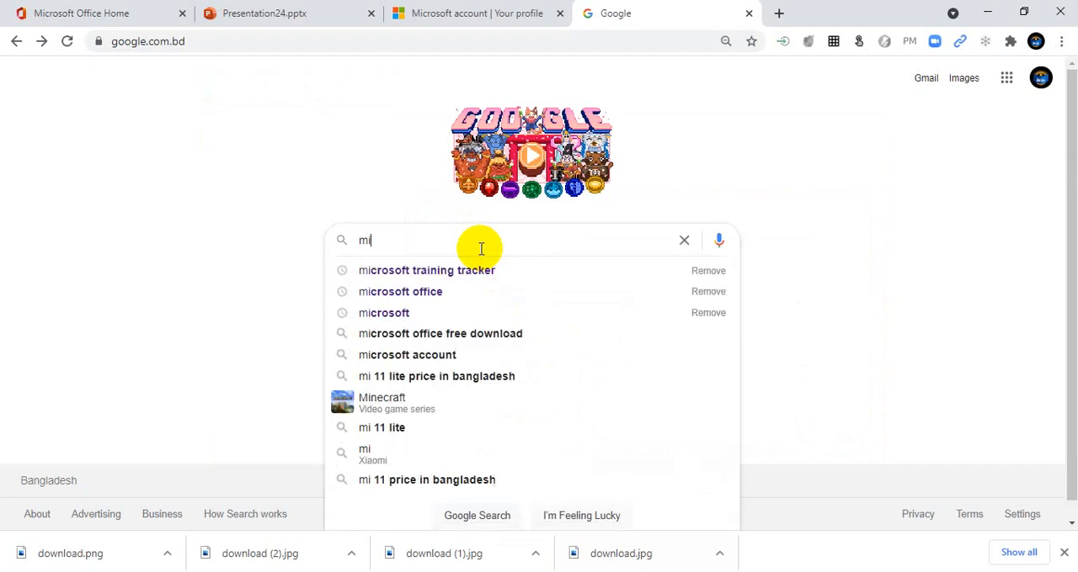
text(cro)
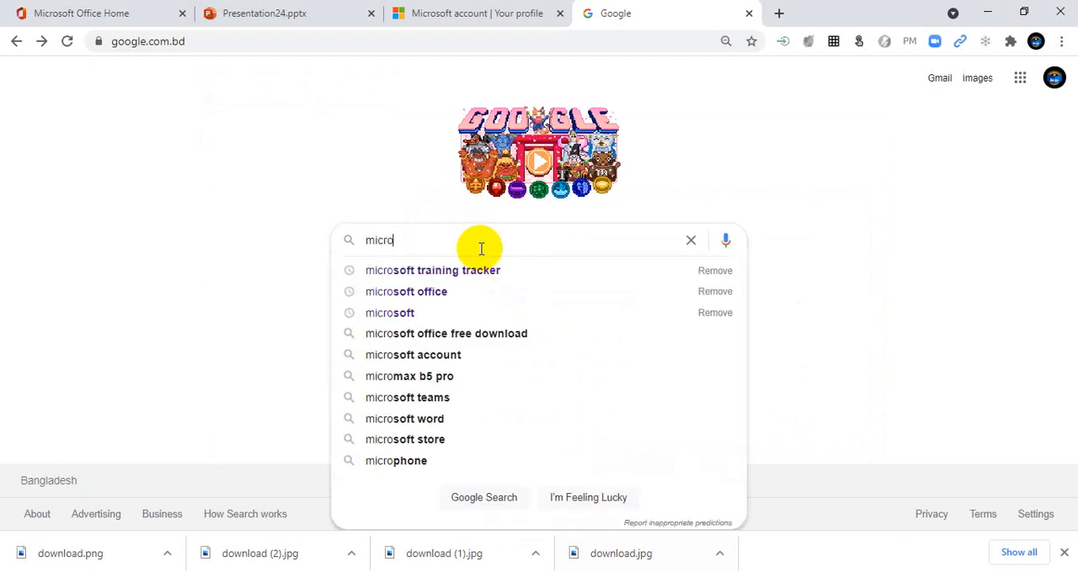
text(soft)
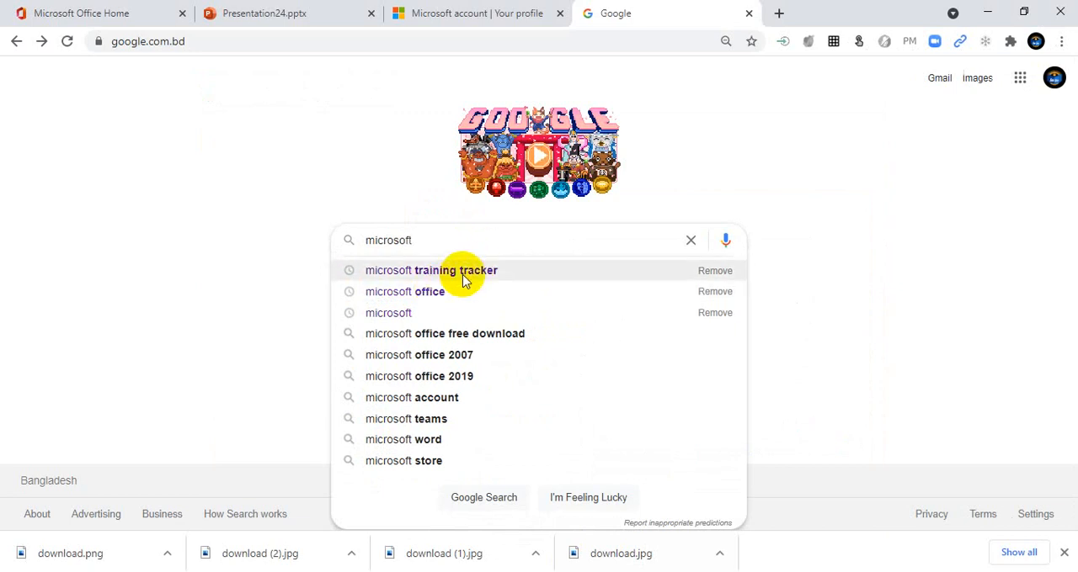
click(464, 280)
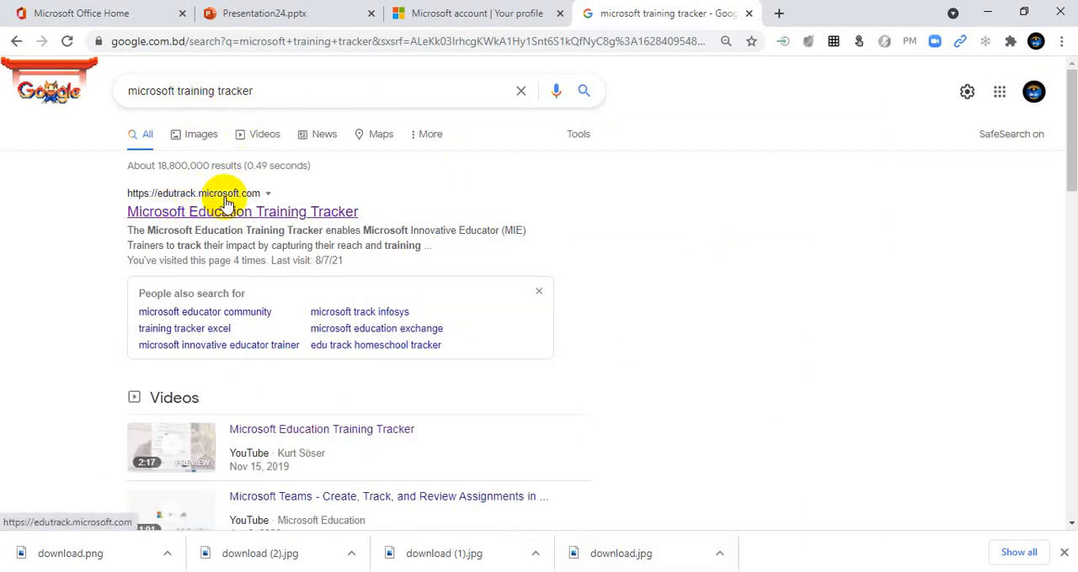
Step: Open the Microsoft Education Training Tracker site from the search results and start a first-time registration
click(173, 217)
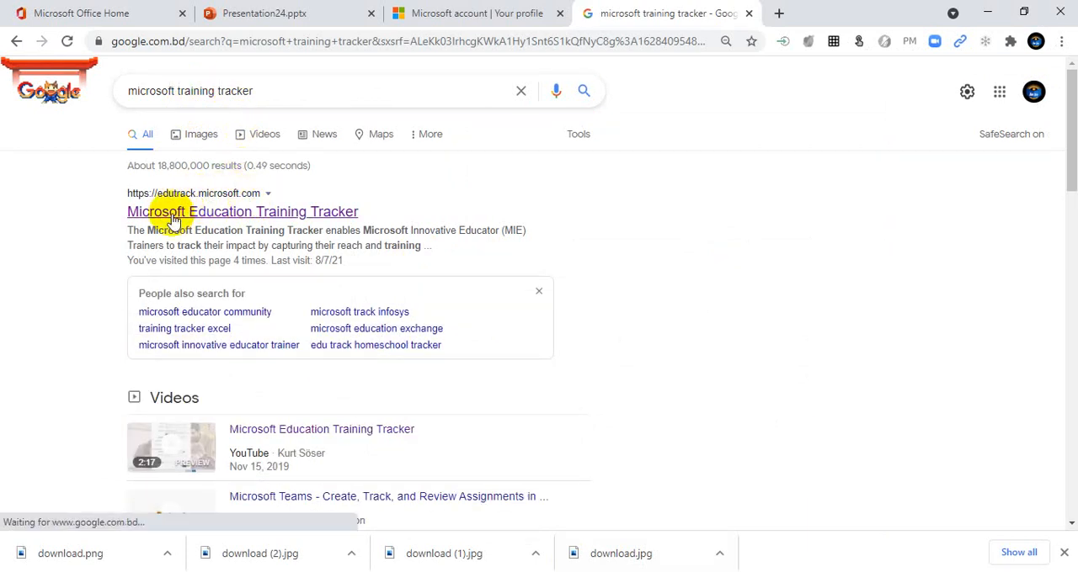
click(254, 222)
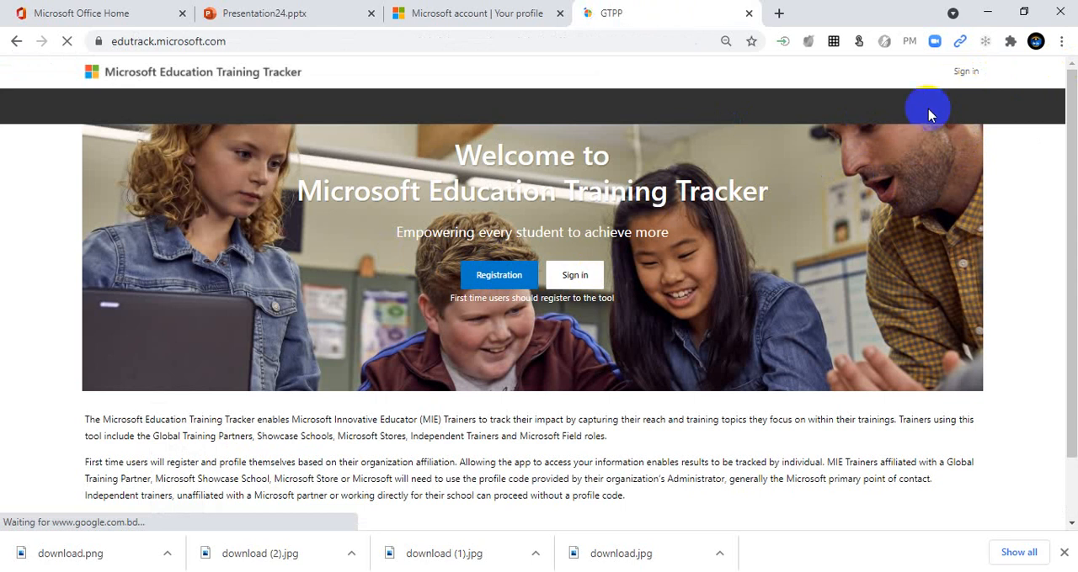
click(498, 284)
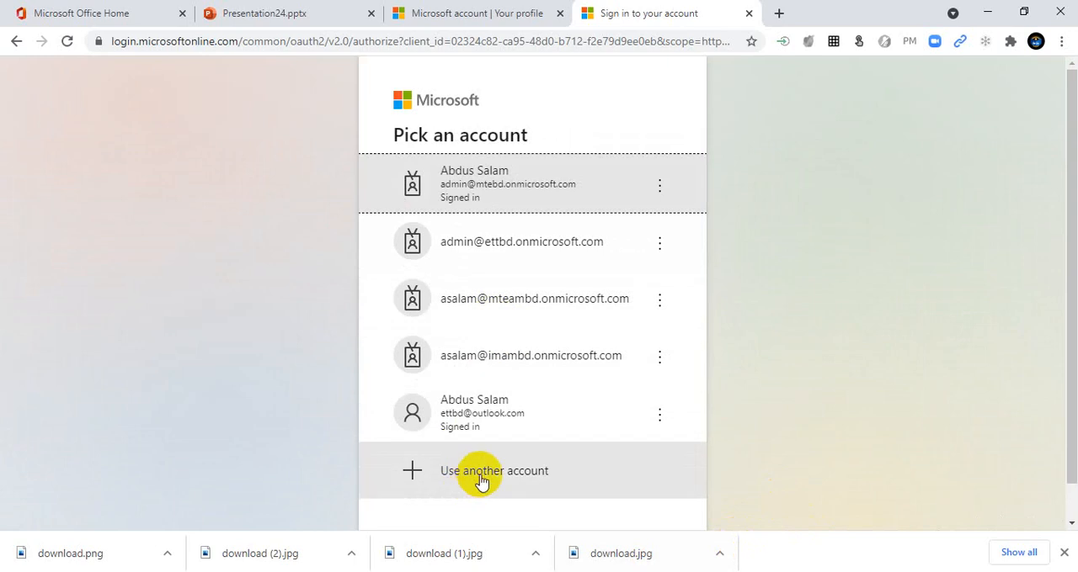
Step: Sign in using another account with the saved Outlook e-mail address and allow Edutrack to read the profile
click(482, 481)
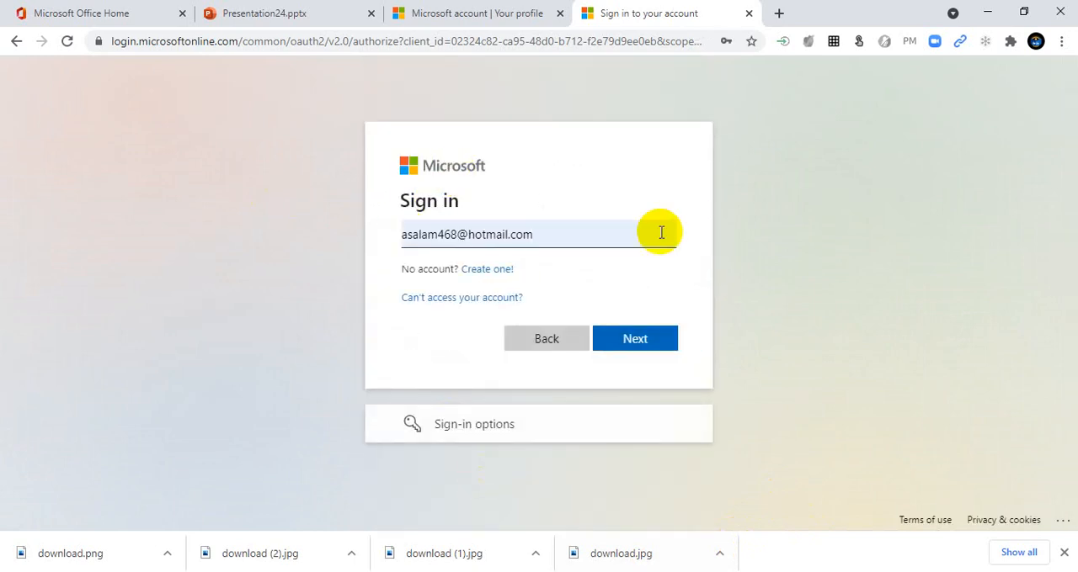
key(BackSpace)
key(BackSpace)
key(BackSpace)
key(BackSpace)
key(BackSpace)
key(BackSpace)
key(BackSpace)
key(BackSpace)
key(BackSpace)
key(BackSpace)
key(BackSpace)
key(BackSpace)
key(BackSpace)
key(BackSpace)
key(BackSpace)
key(BackSpace)
key(BackSpace)
key(BackSpace)
key(BackSpace)
key(BackSpace)
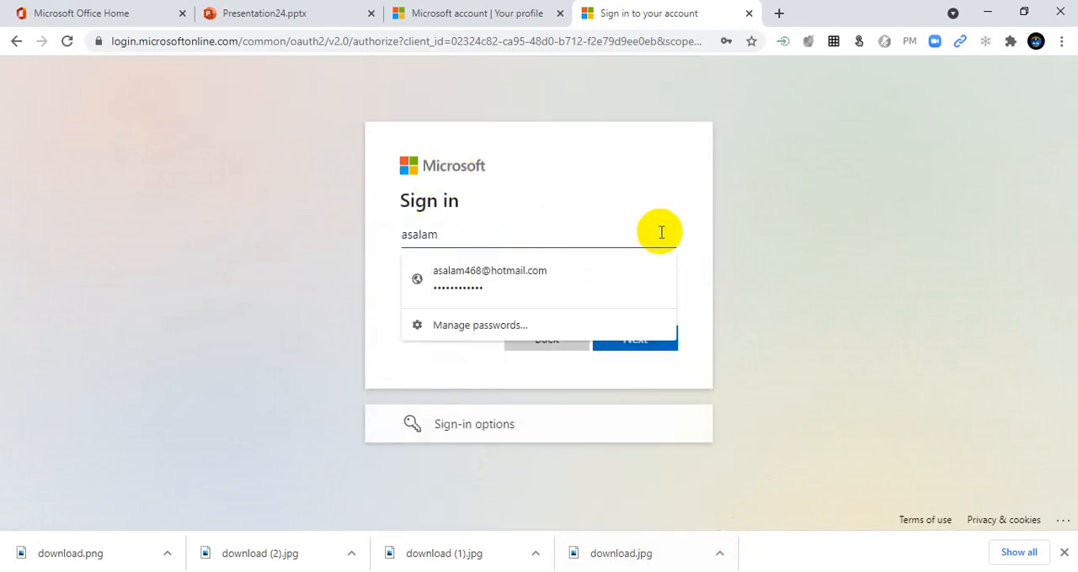
text(ett)
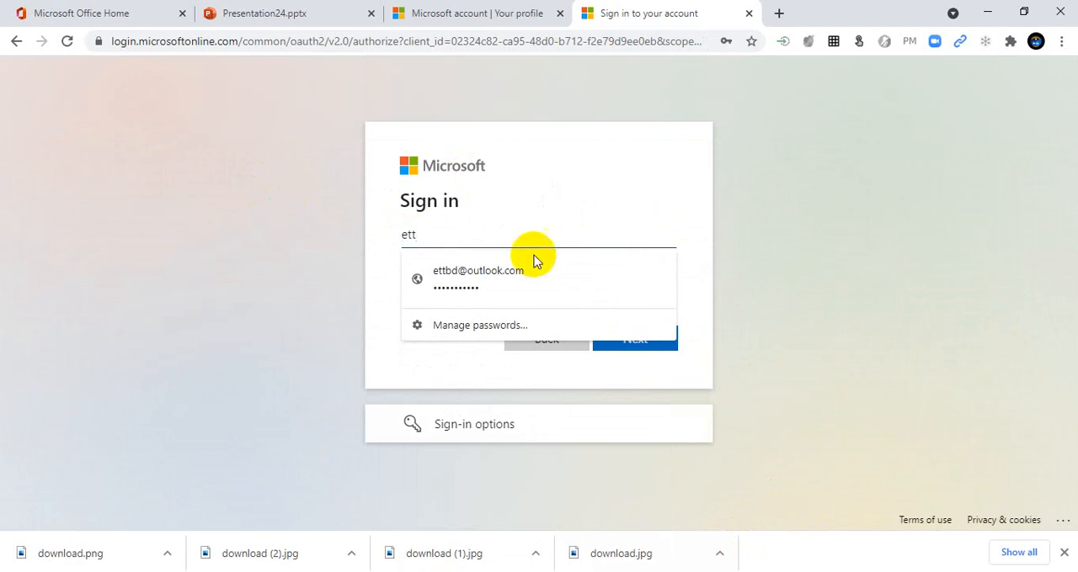
click(512, 277)
click(644, 344)
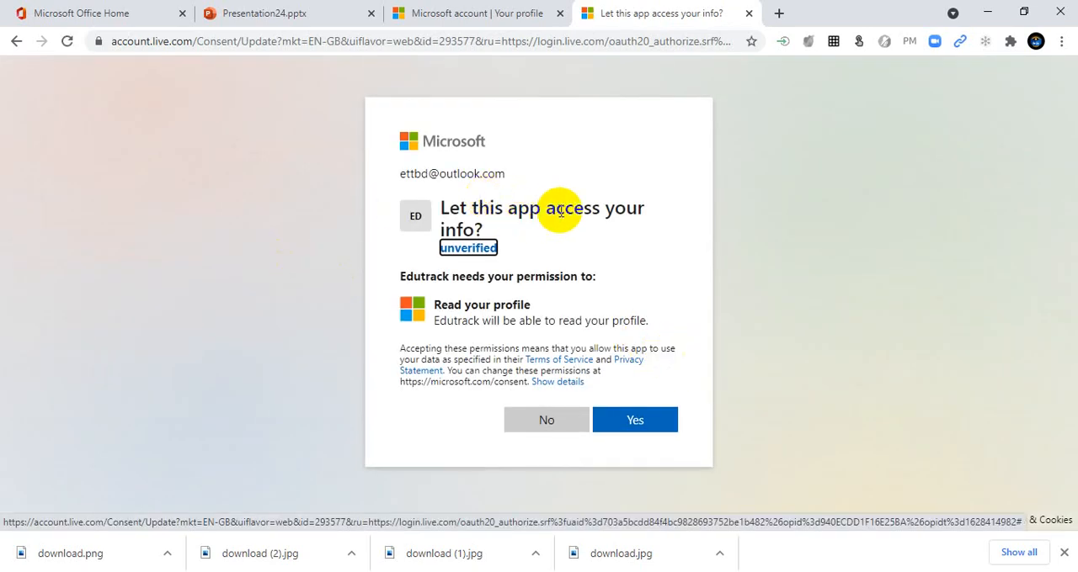
click(661, 425)
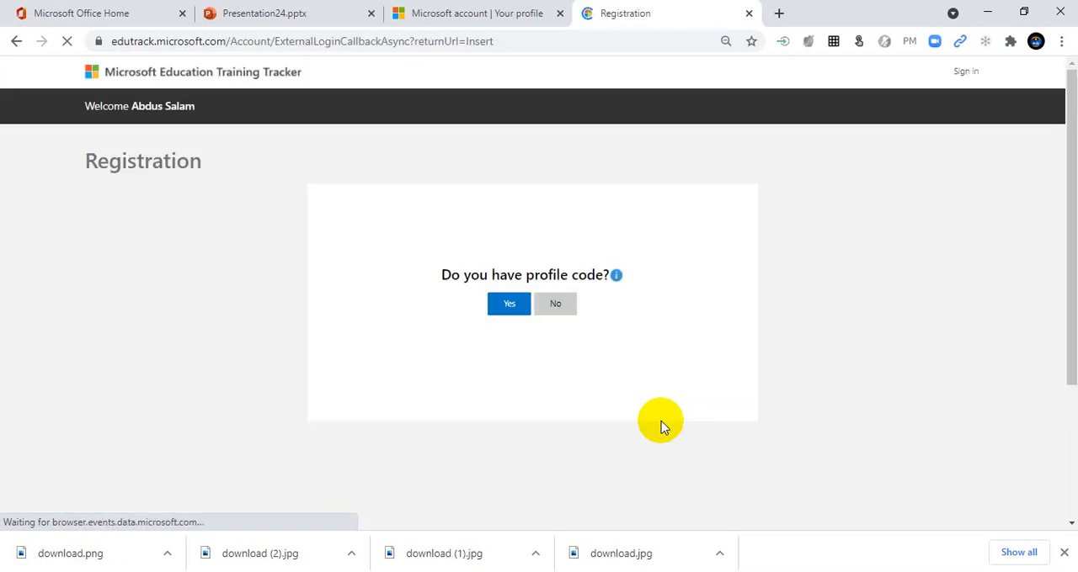
Step: Register as a trainer without a profile code, with Bangladesh as the country
click(567, 306)
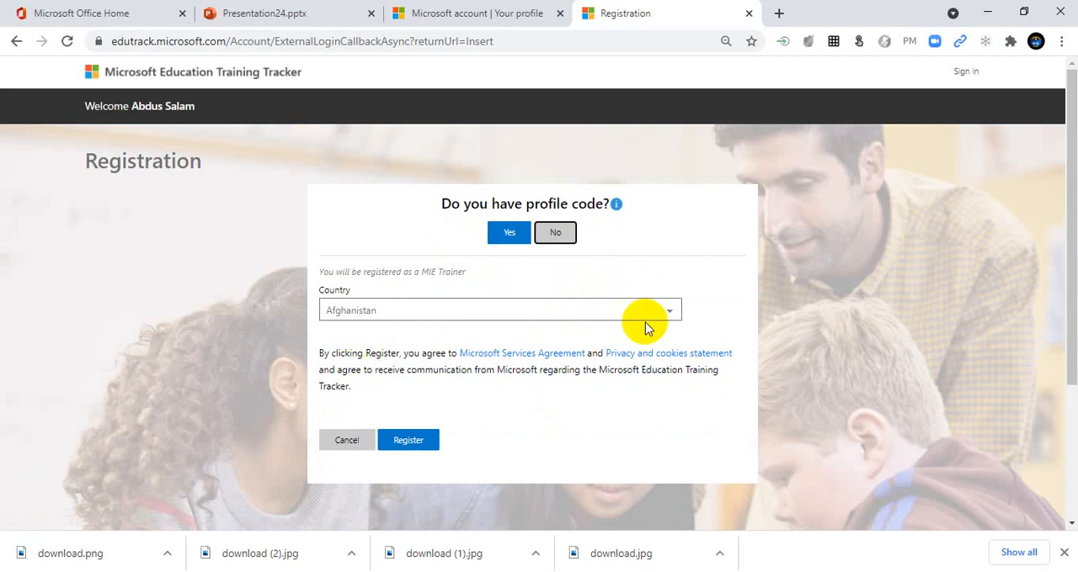
click(677, 313)
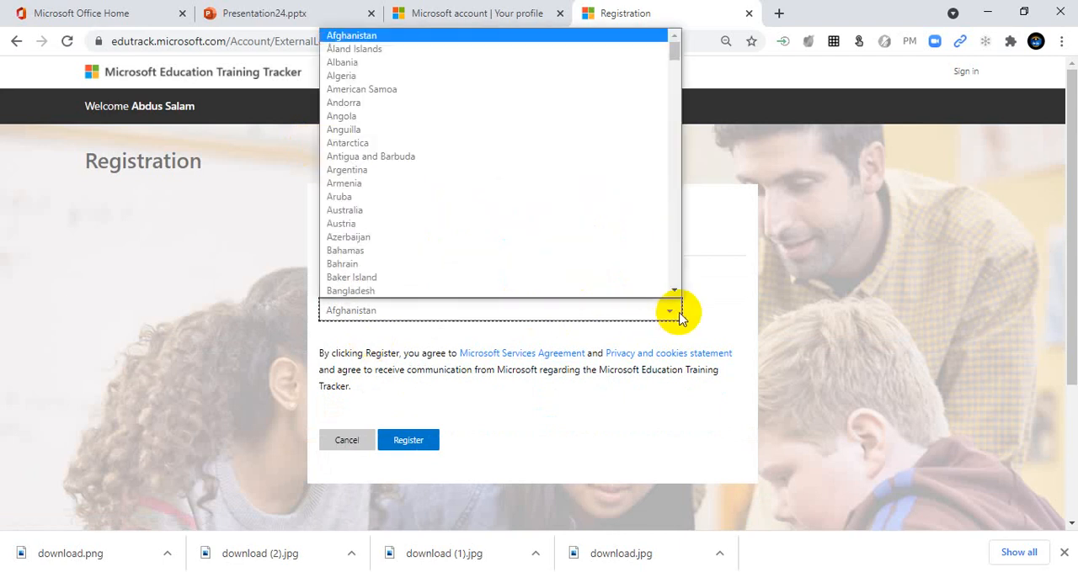
click(364, 283)
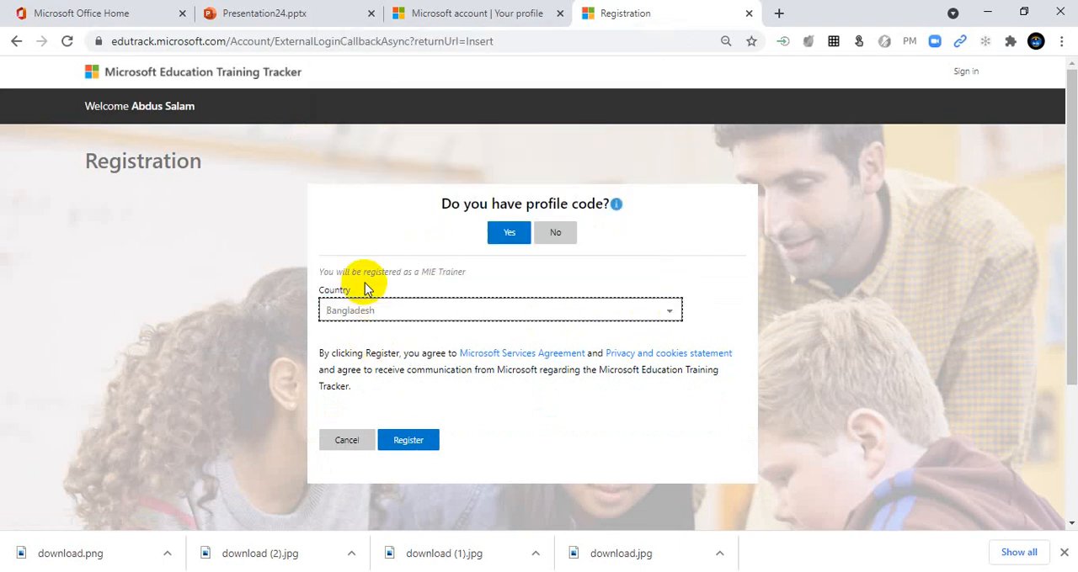
click(404, 446)
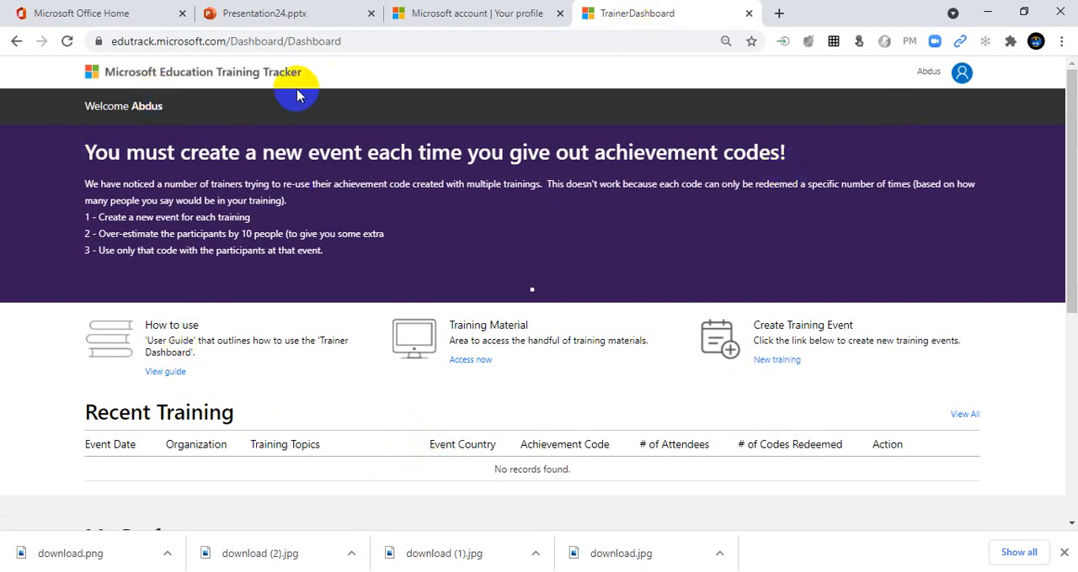
Step: Examine the account options and the trainer dashboard's Recent Training and My Performance sections
click(968, 79)
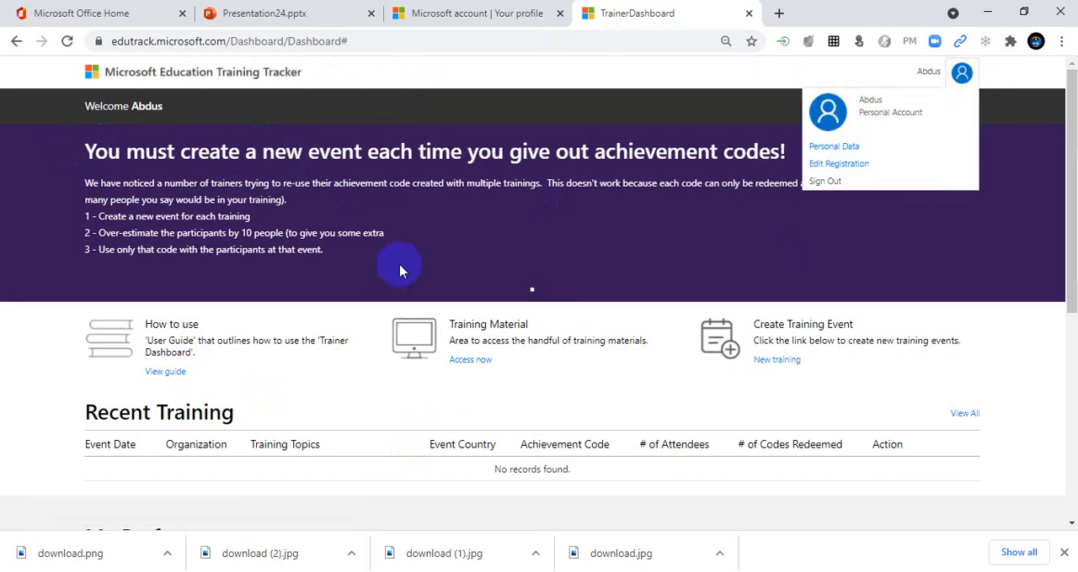
click(463, 219)
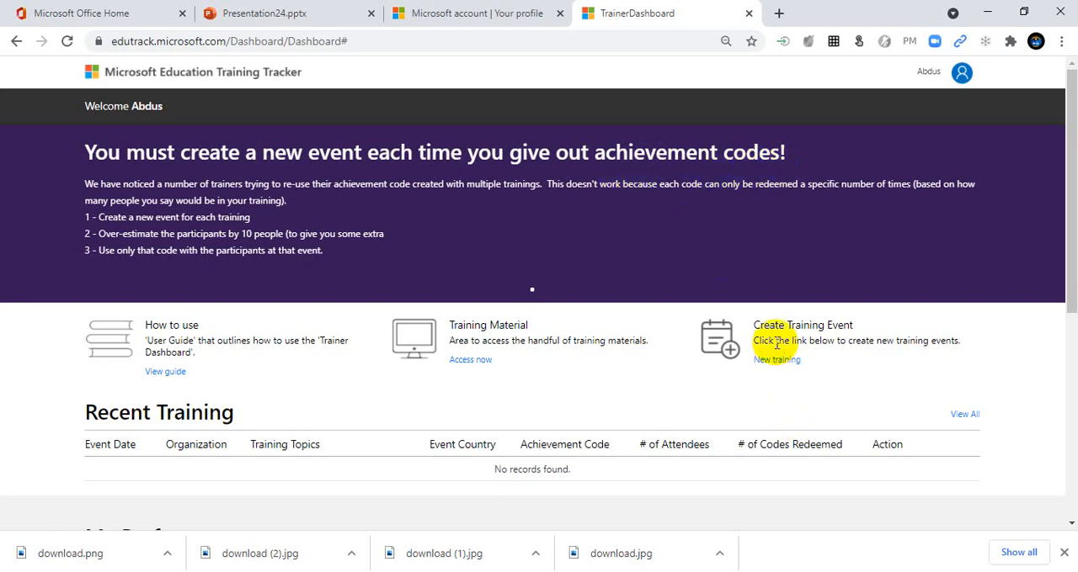
scroll(378, 310, down, 1)
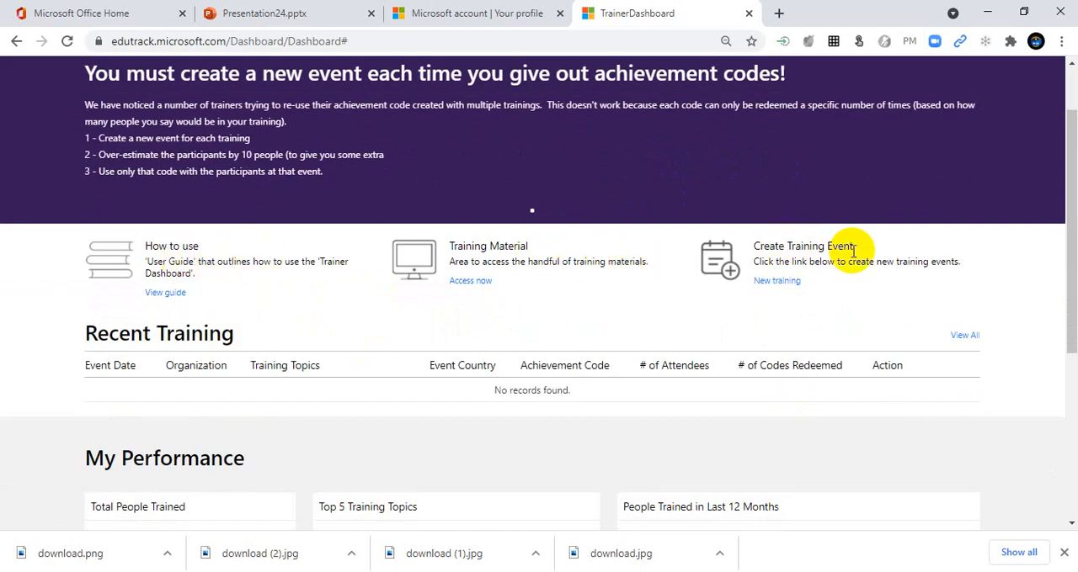
scroll(734, 344, down, 4)
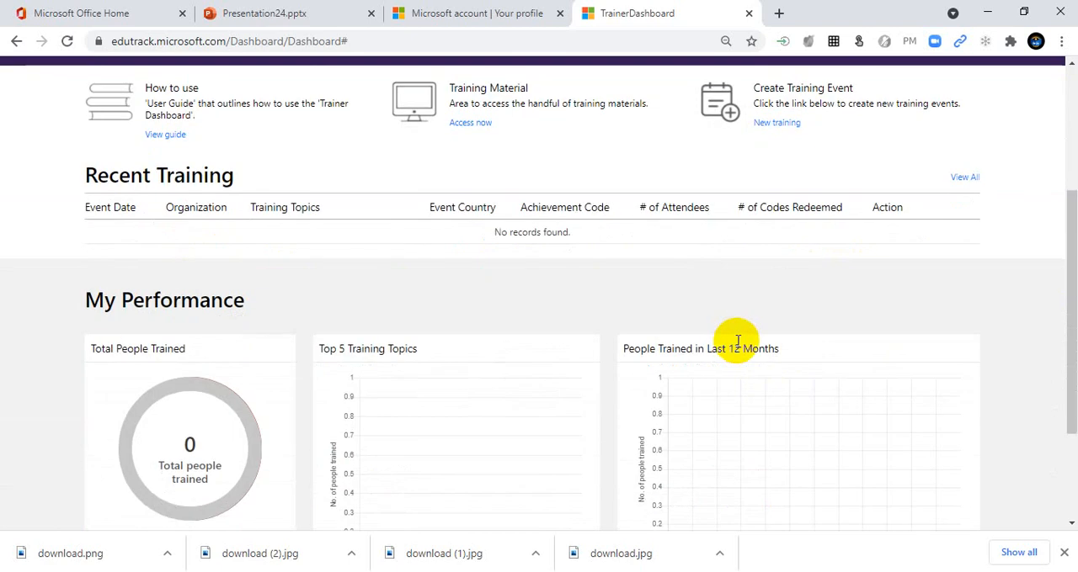
scroll(357, 371, up, 2)
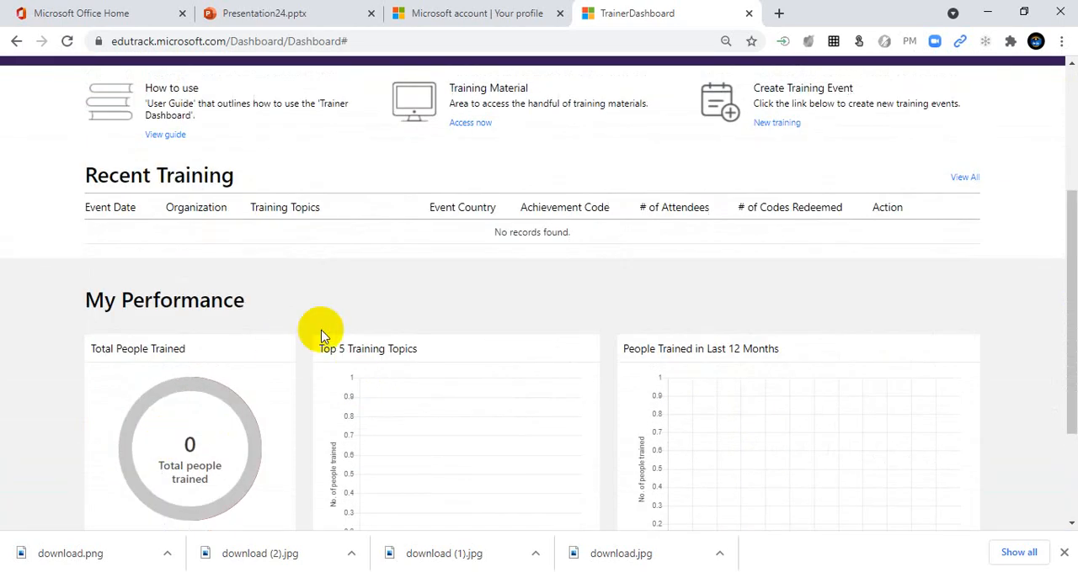
scroll(312, 332, up, 2)
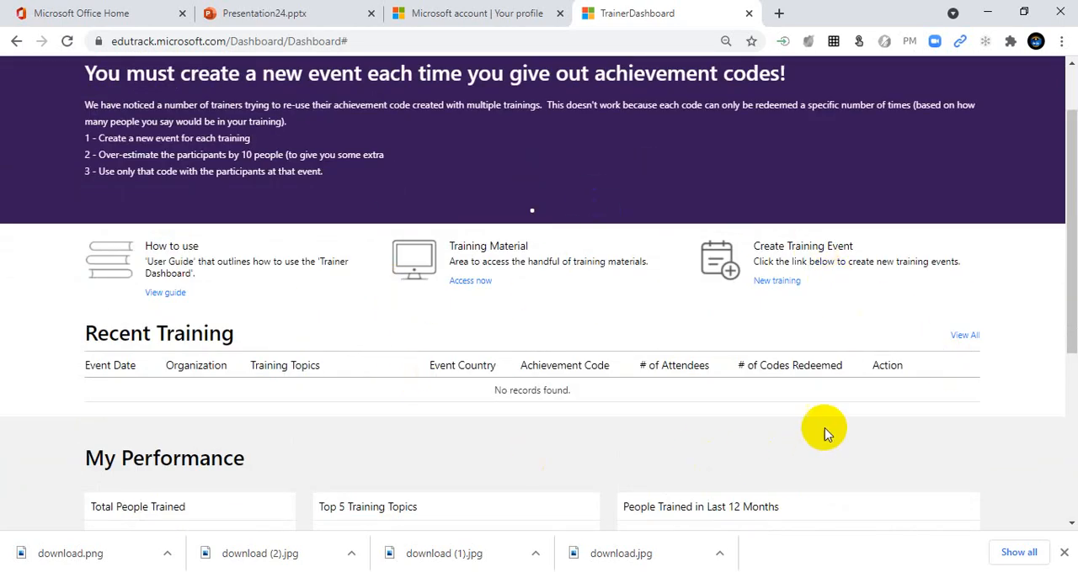
scroll(790, 412, up, 1)
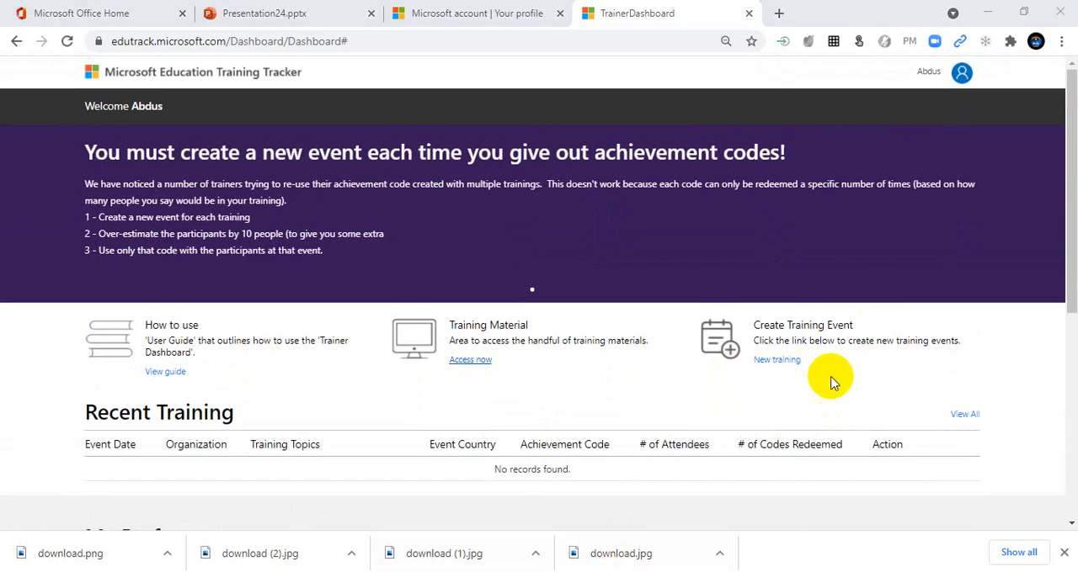
Step: Start a new training event dated Aug 13, 2021 with a training duration of 1-1.9 hours
click(775, 371)
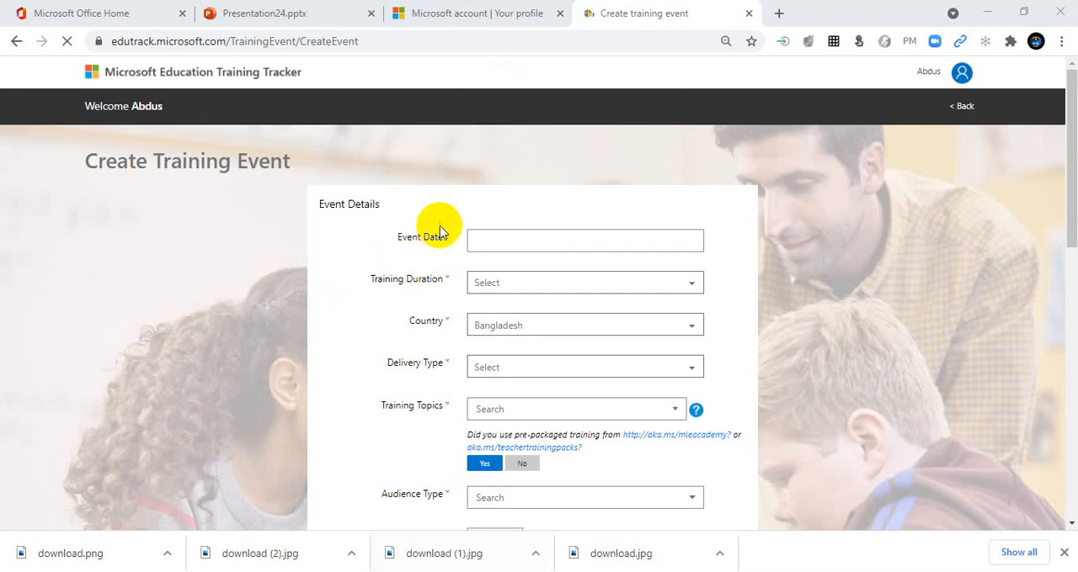
click(543, 240)
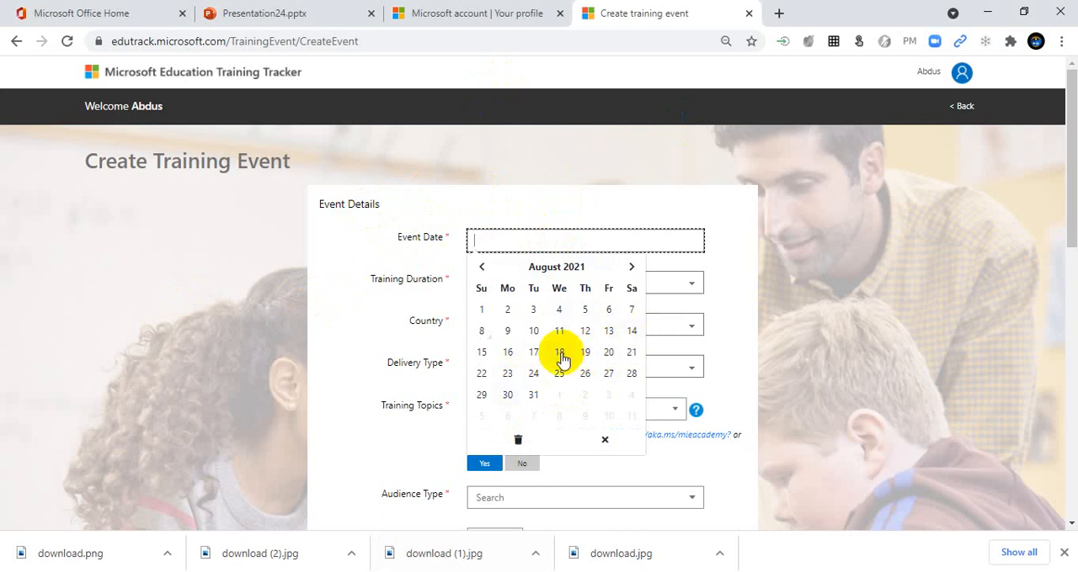
click(610, 333)
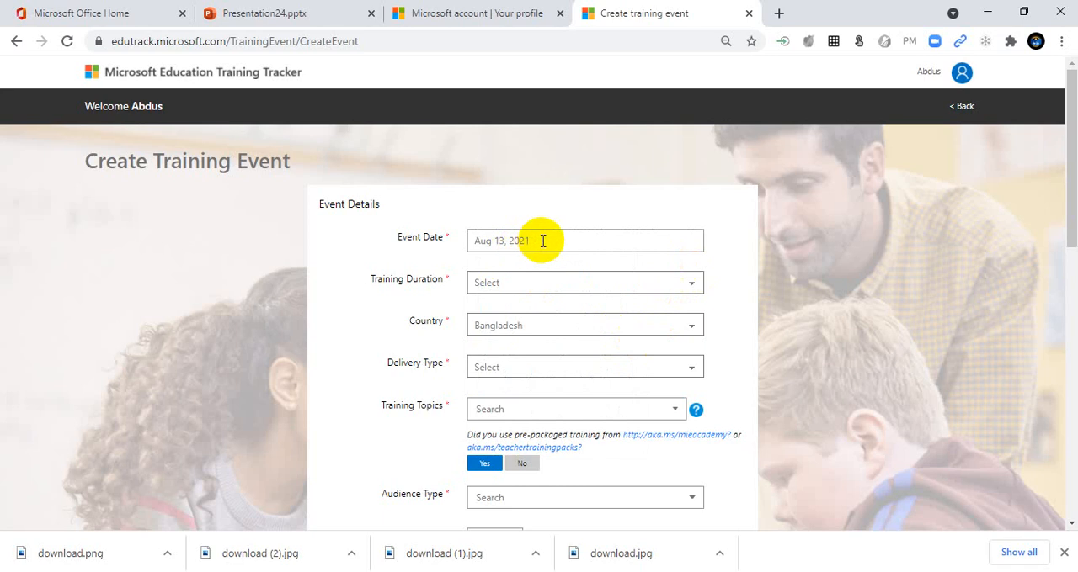
click(641, 291)
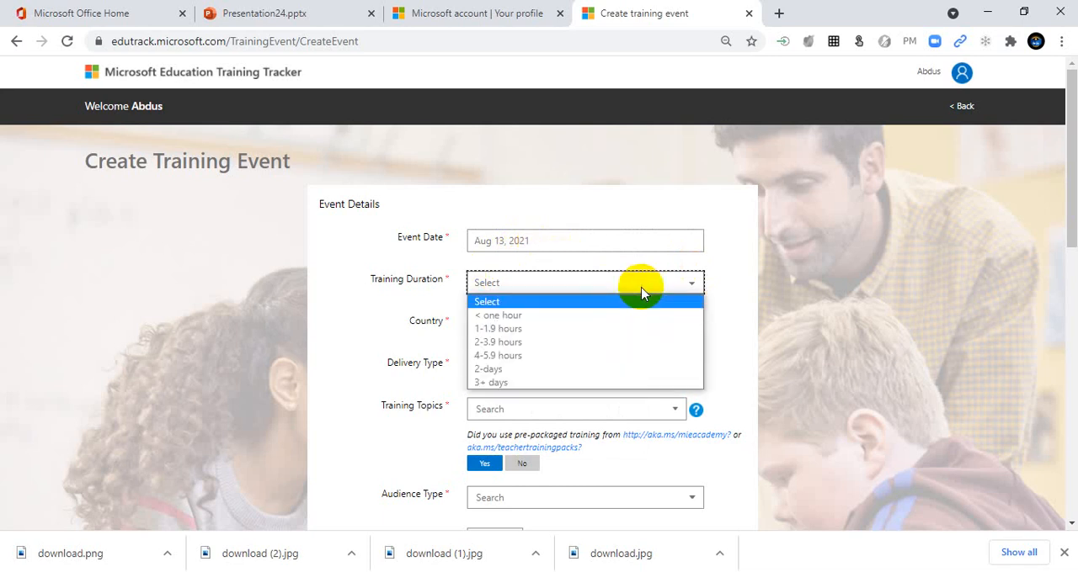
click(493, 328)
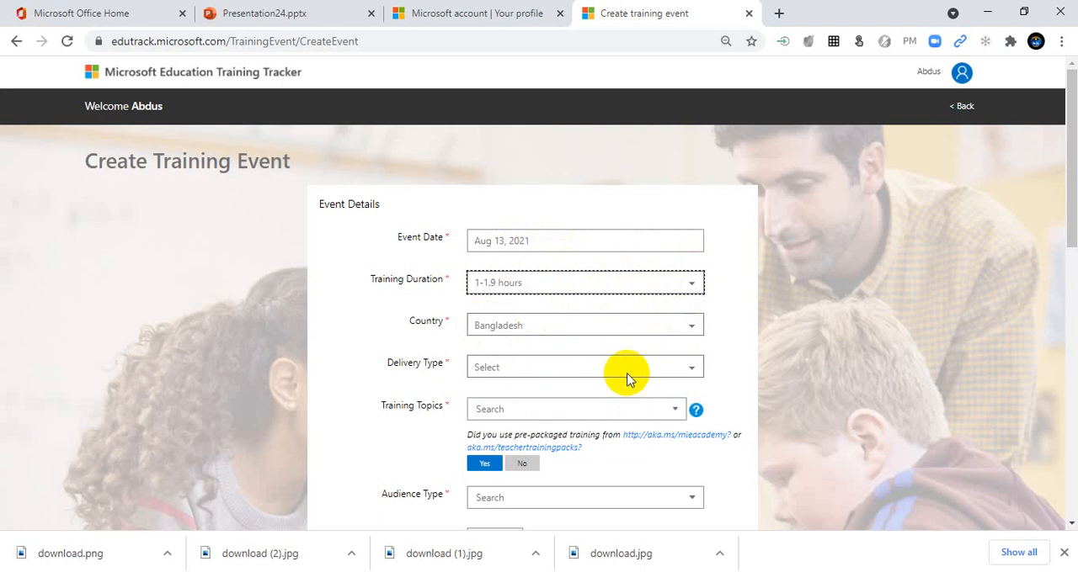
Step: Enlarge the page to 90% and set the event's delivery type to Online Webinar
click(669, 375)
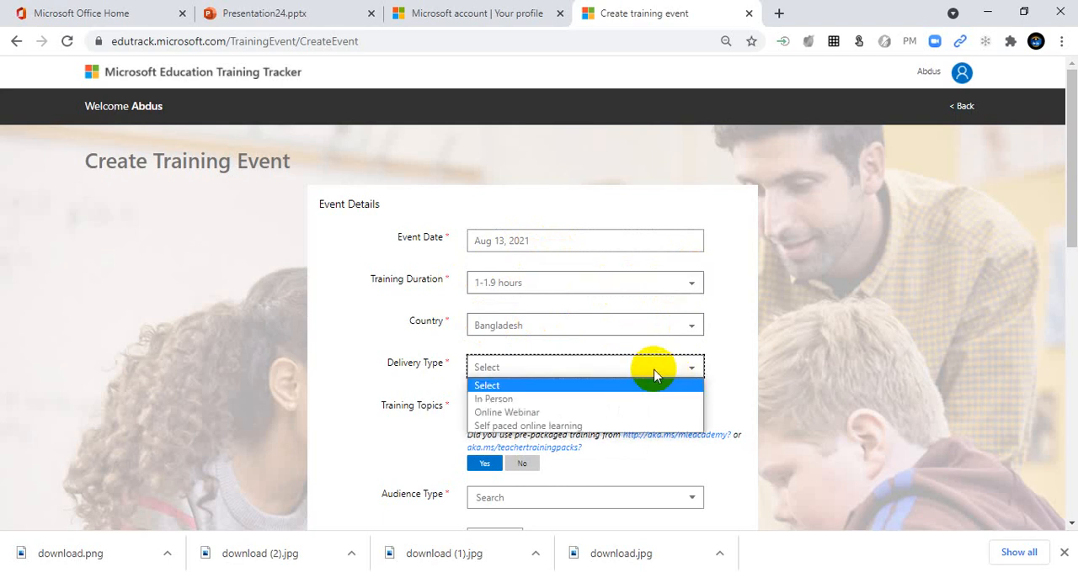
key(ctrl+plus)
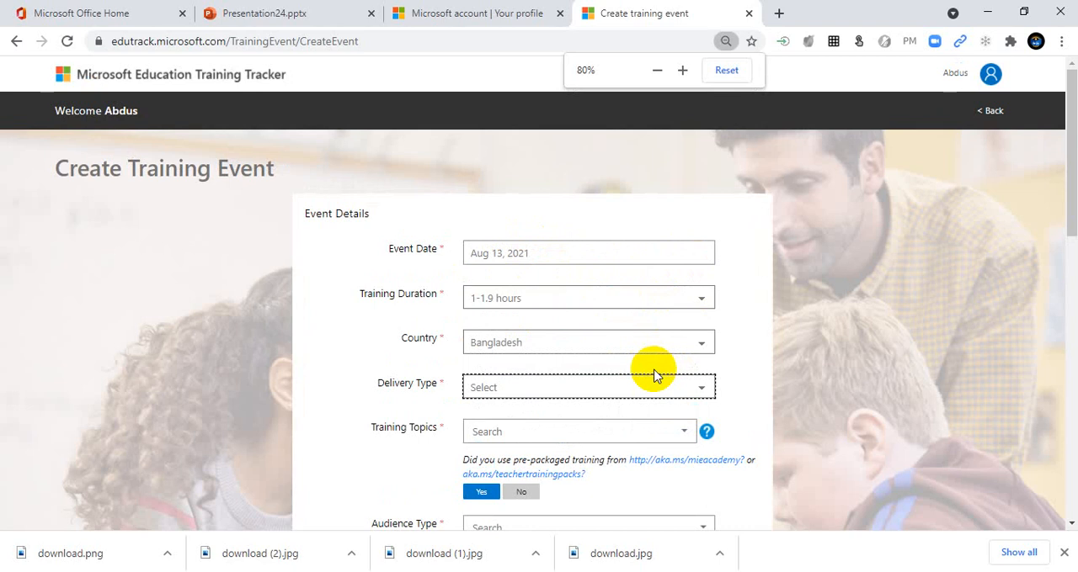
key(ctrl+plus)
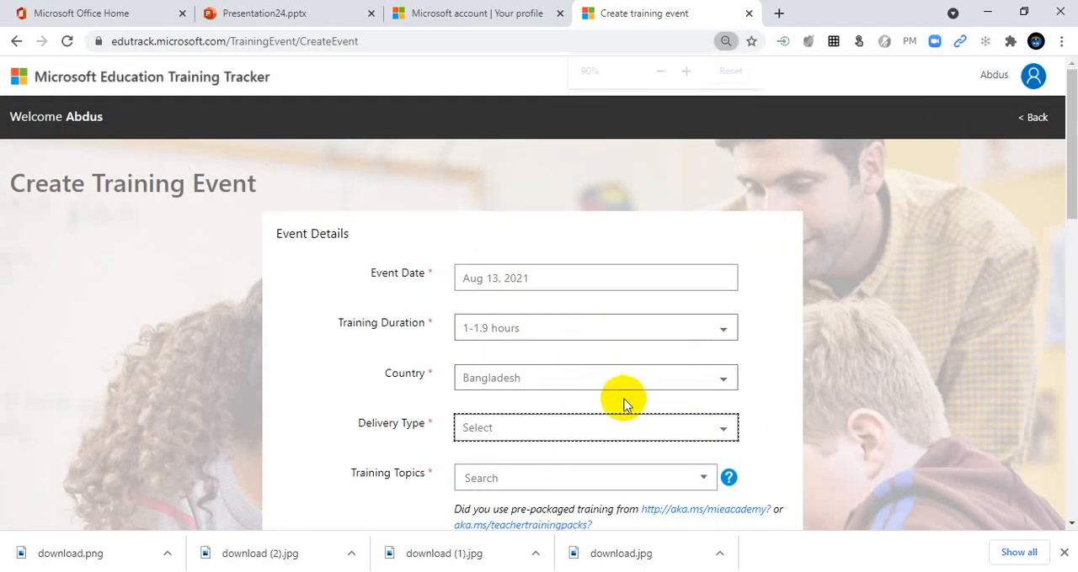
click(707, 438)
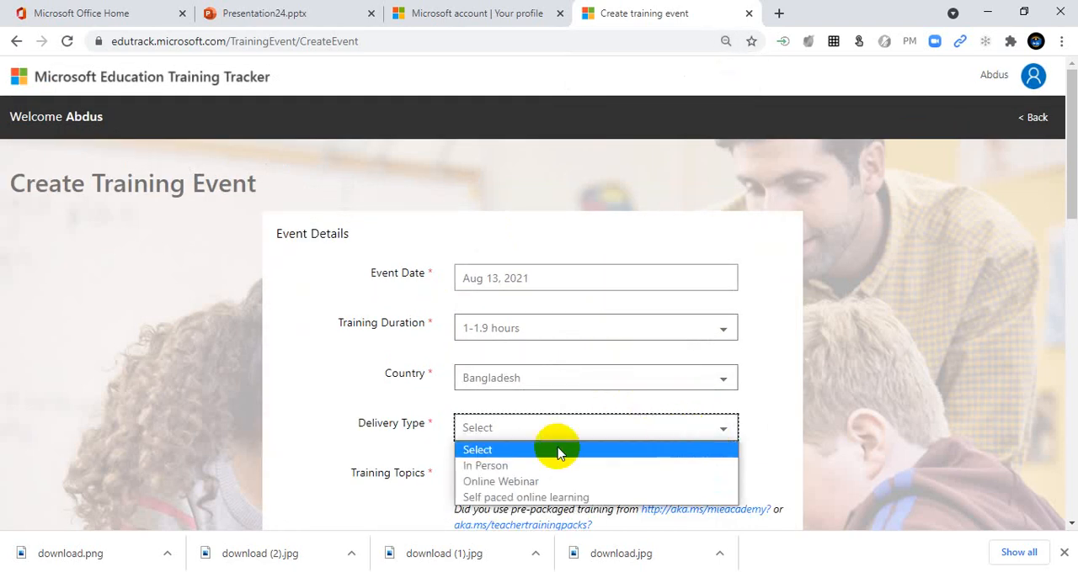
click(521, 481)
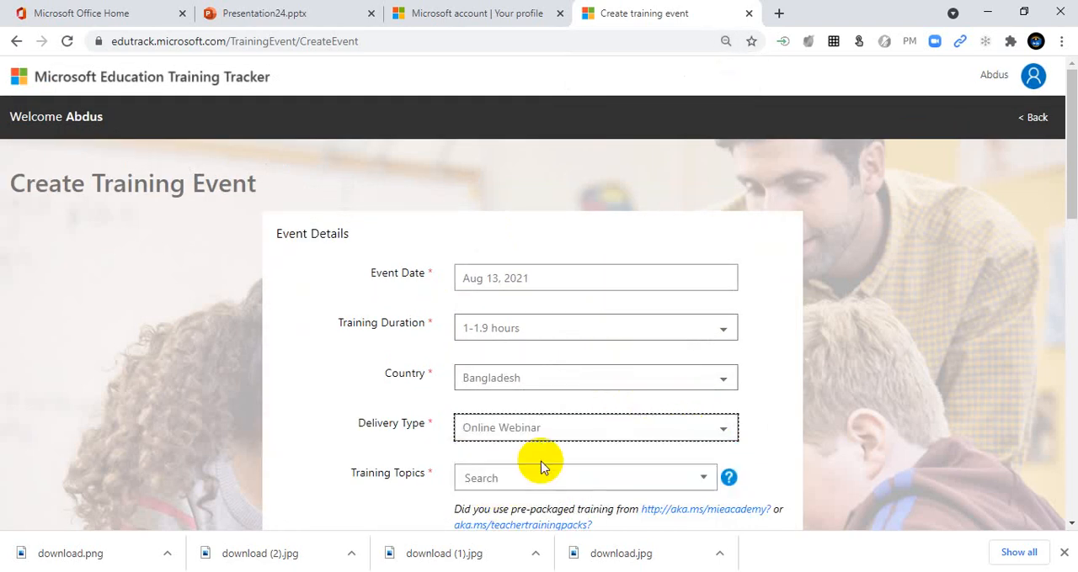
Step: Choose FlipGrid as the training topic of the Online Webinar event and answer Yes to using pre-packaged training
click(722, 429)
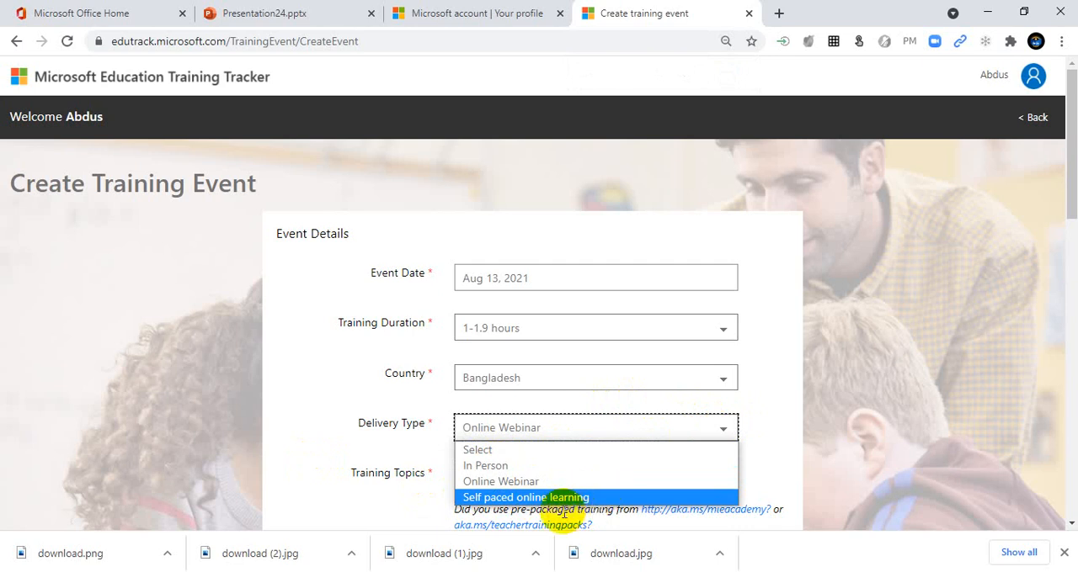
click(529, 483)
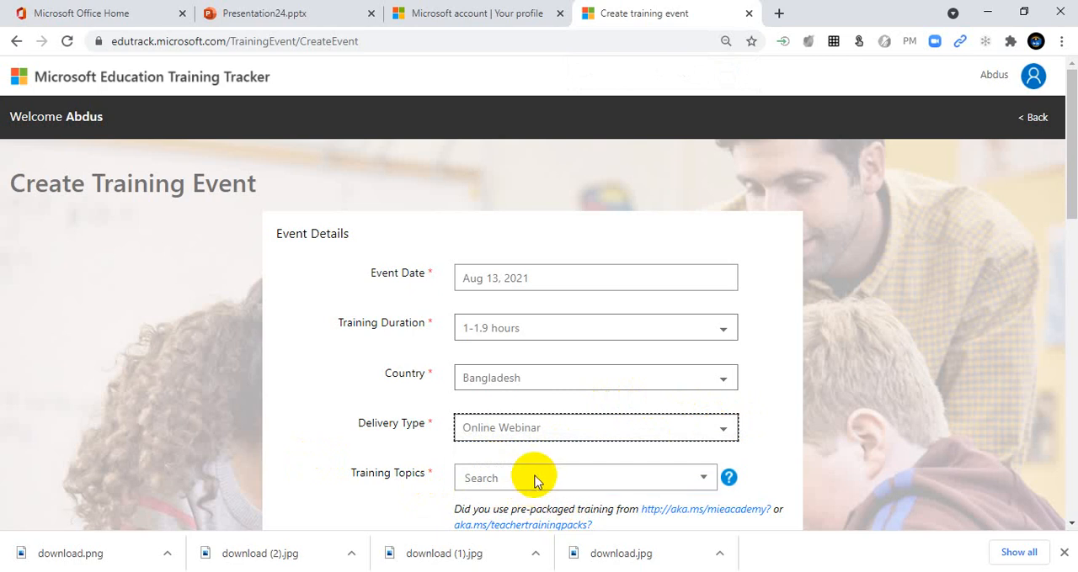
scroll(553, 469, down, 1)
click(630, 398)
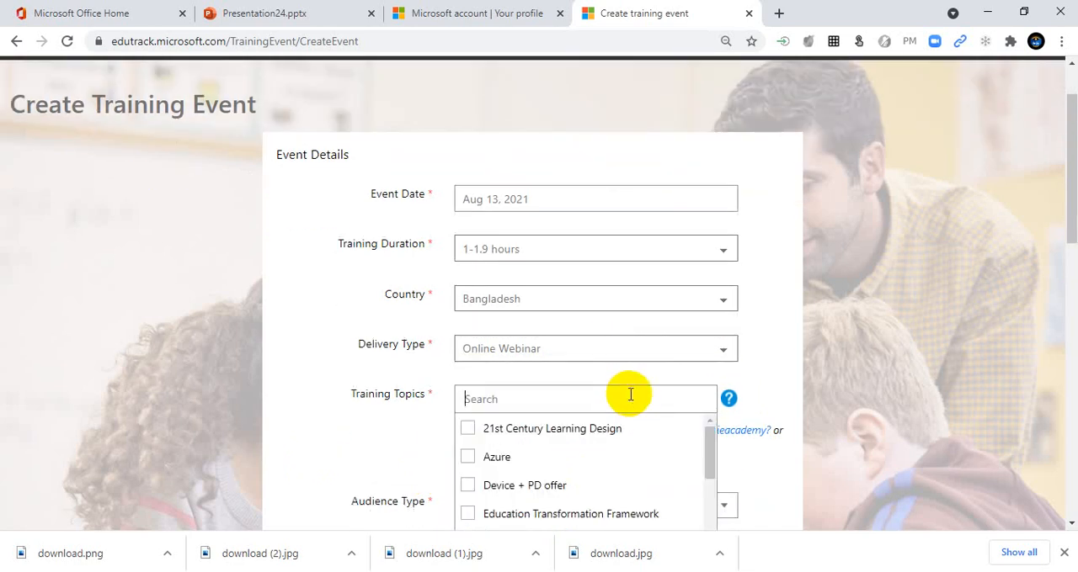
scroll(629, 395, down, 1)
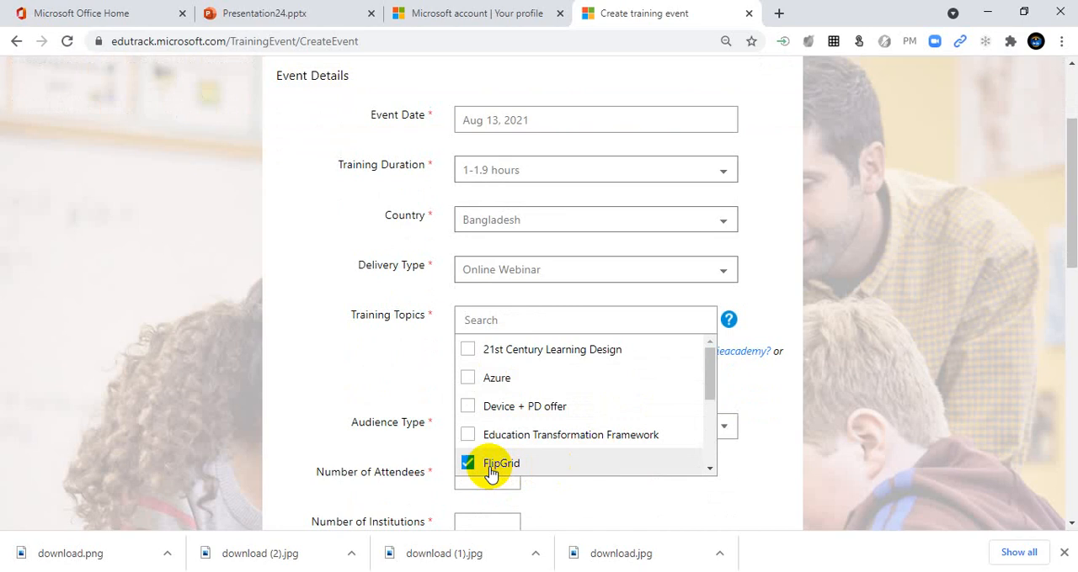
click(410, 375)
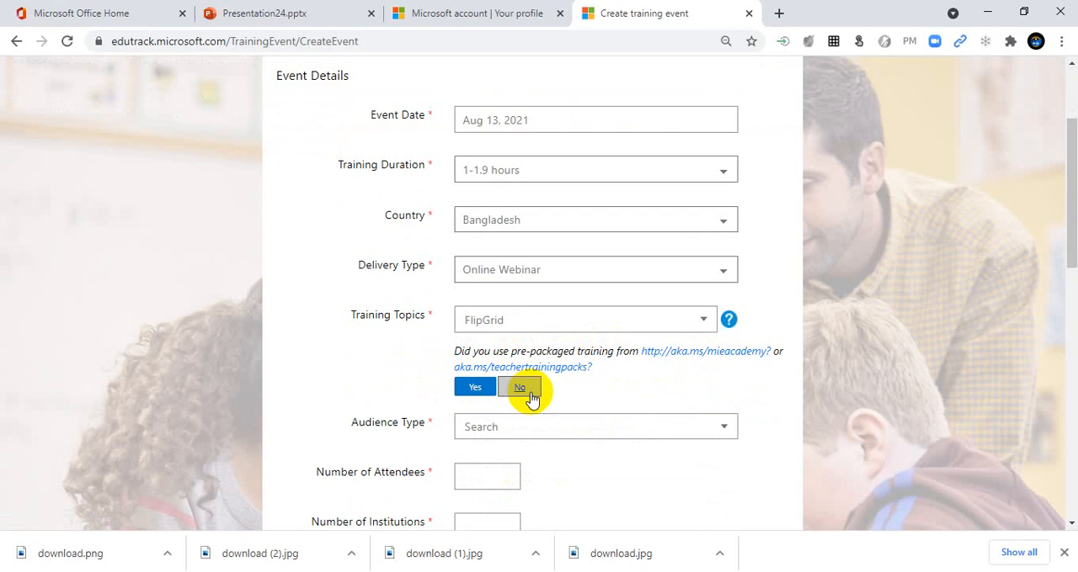
click(476, 393)
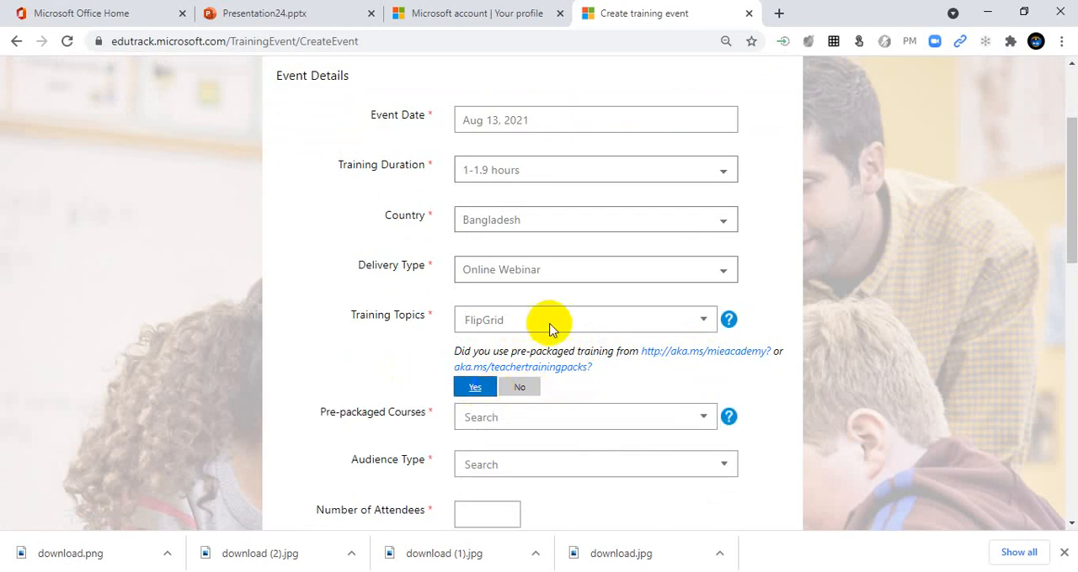
click(468, 19)
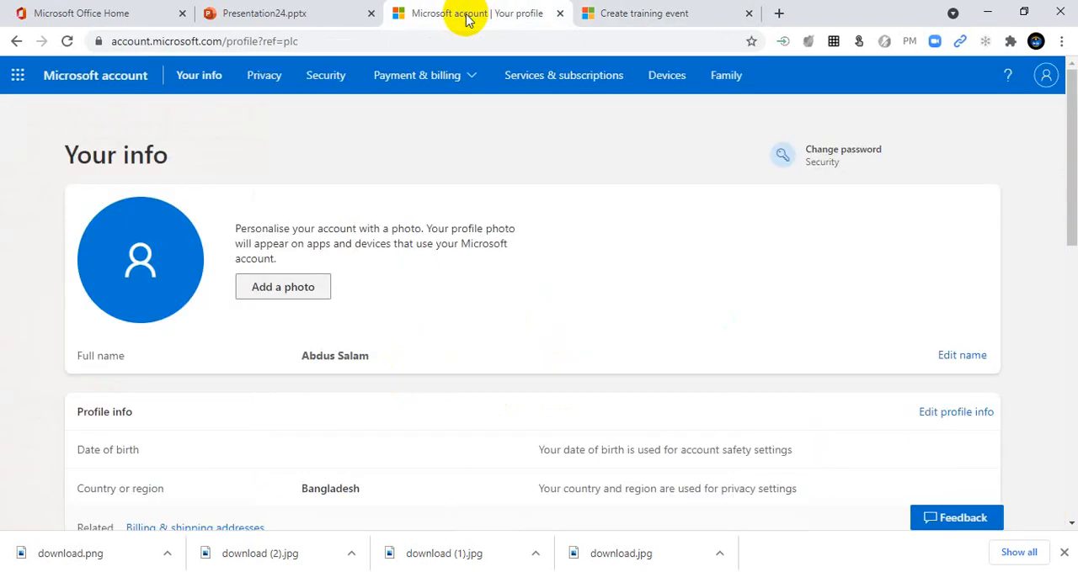
click(618, 11)
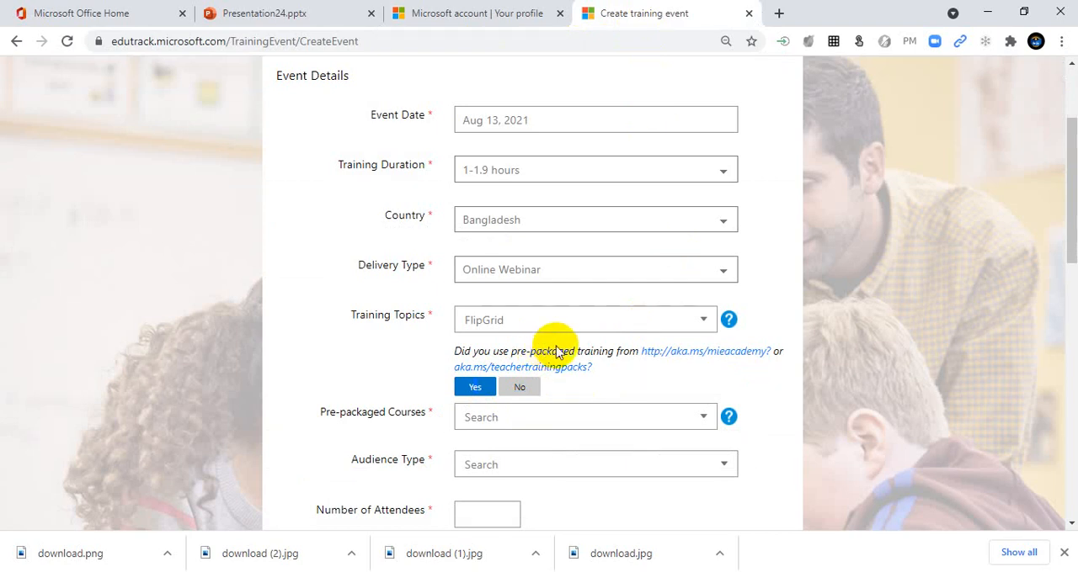
scroll(548, 346, up, 3)
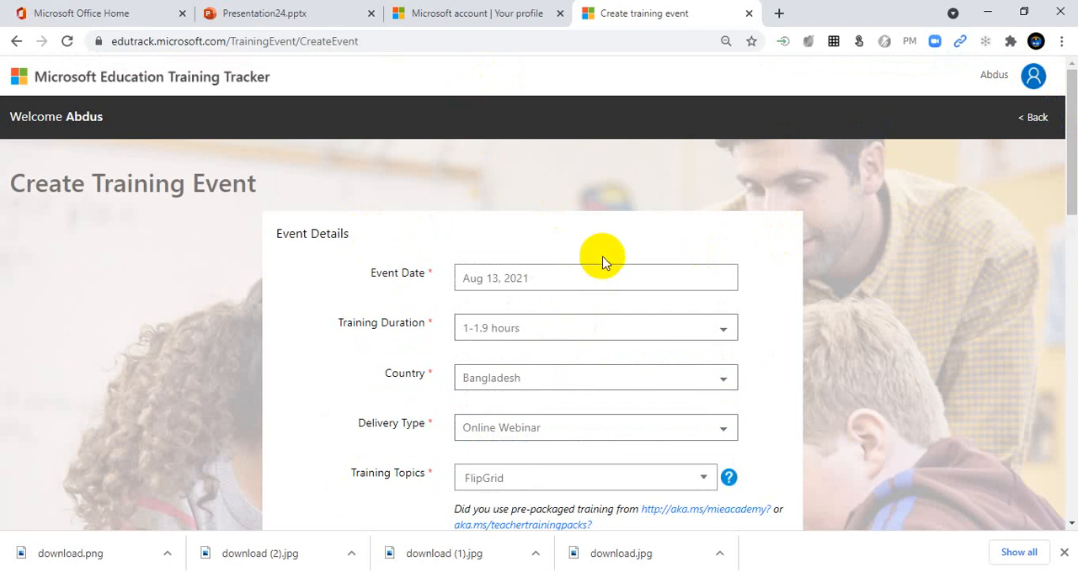
scroll(589, 278, down, 4)
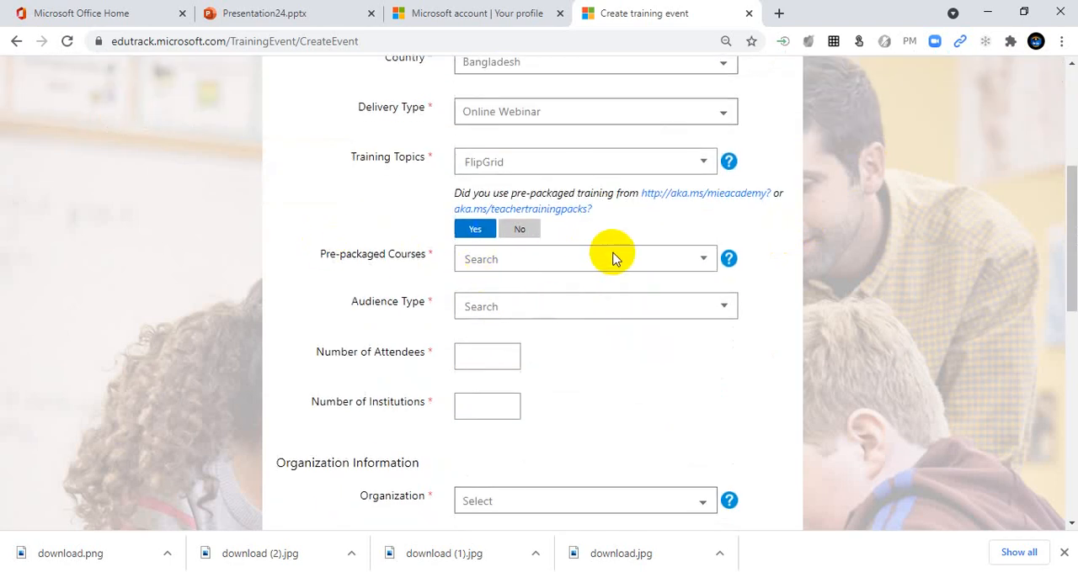
Step: Select the pre-packaged courses Creativity in the classroom, 21st century classrooms with Microsoft Teams, and Inclusive classrooms
click(683, 257)
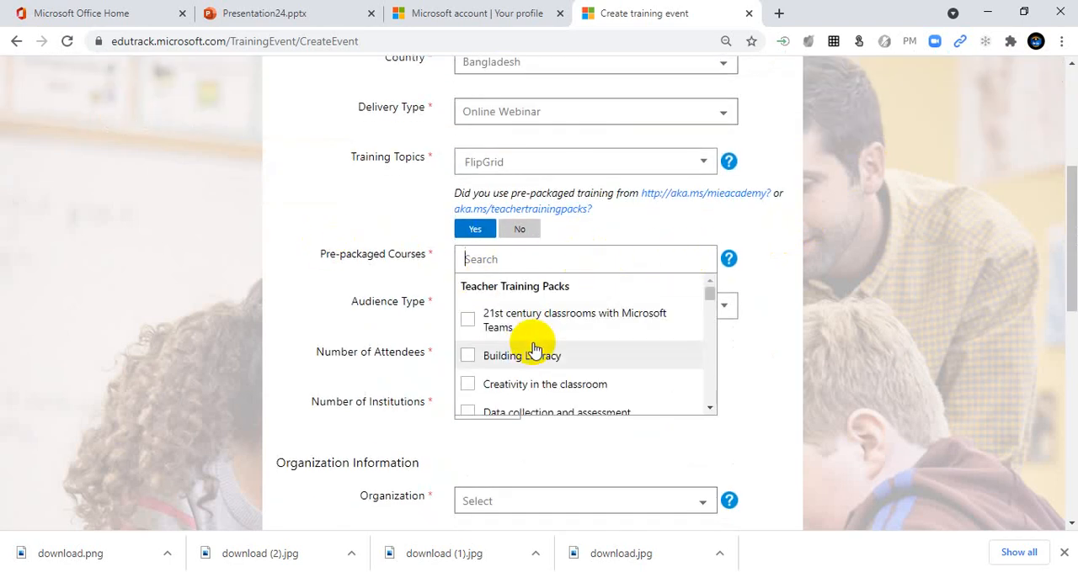
scroll(524, 345, down, 2)
scroll(513, 344, up, 2)
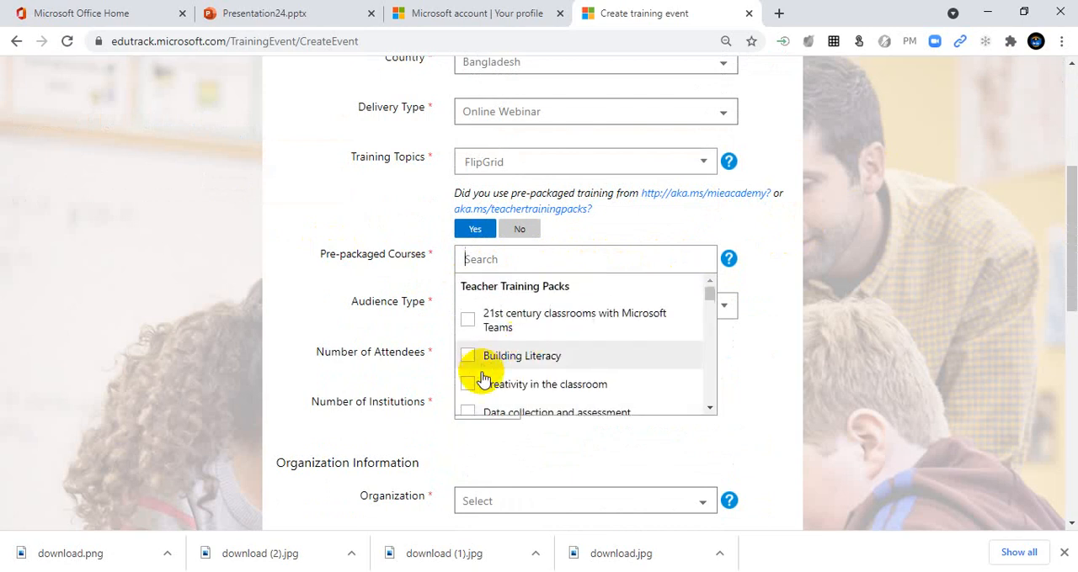
click(469, 390)
click(478, 316)
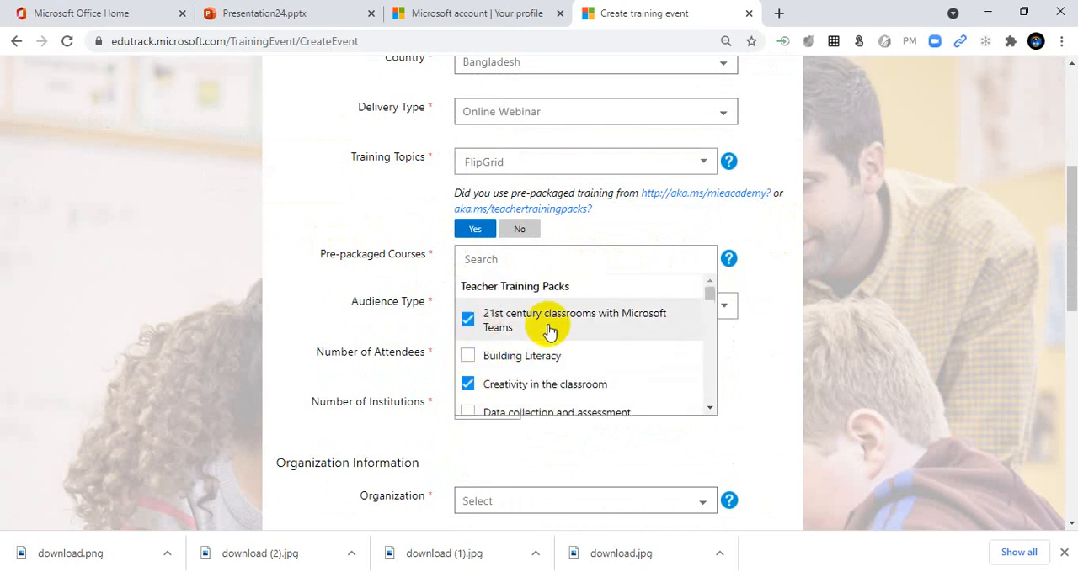
scroll(583, 335, down, 2)
scroll(583, 335, down, 1)
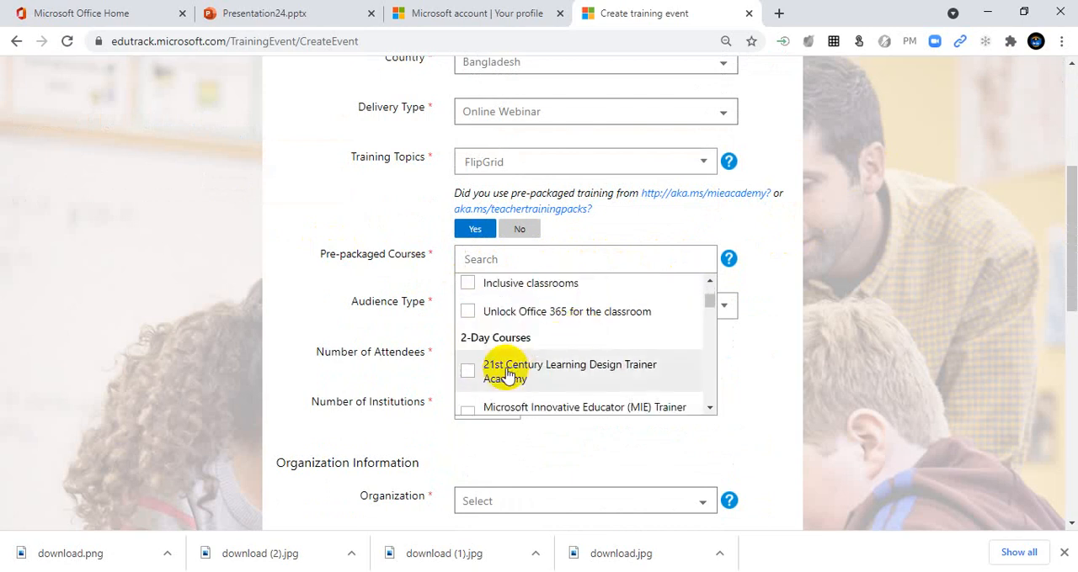
click(491, 289)
click(693, 446)
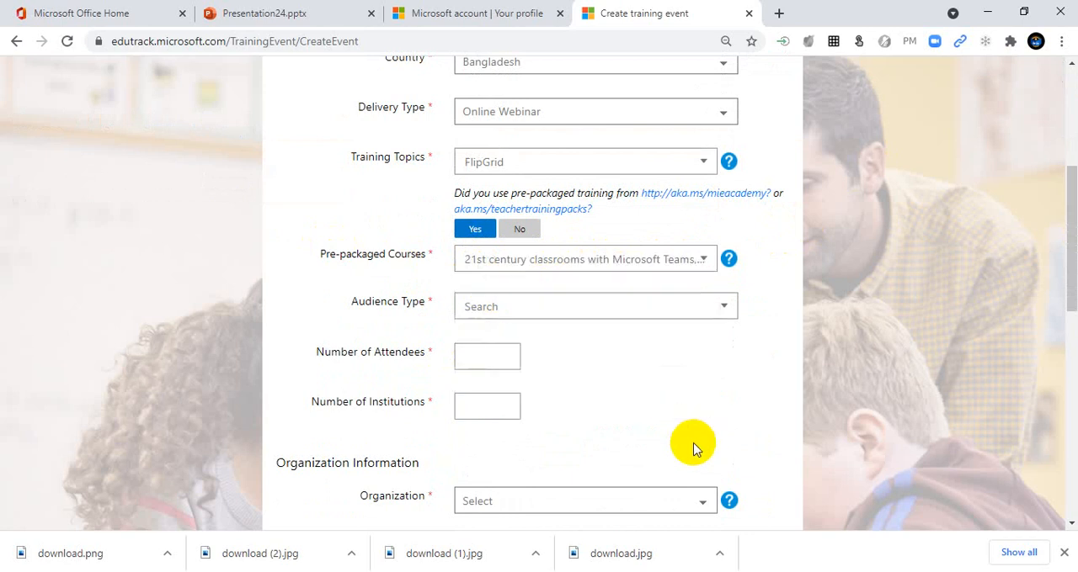
Step: Set the audience types to Educator Trainers, IT/Technical, Higher Education Faculty, Primary and/or Secondary Educators, and School Leaders/Administrators
click(606, 305)
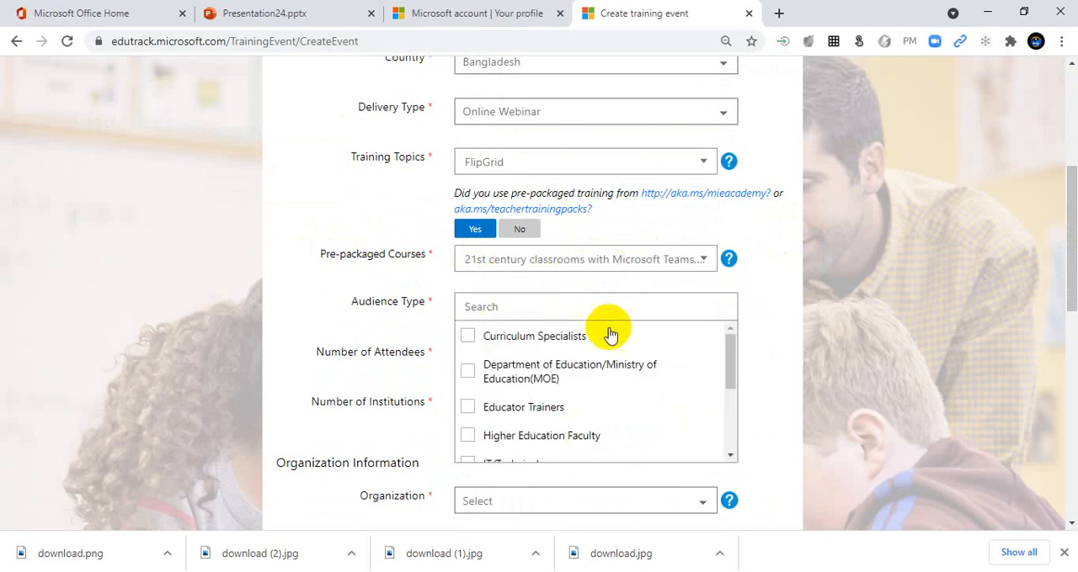
scroll(617, 373, down, 1)
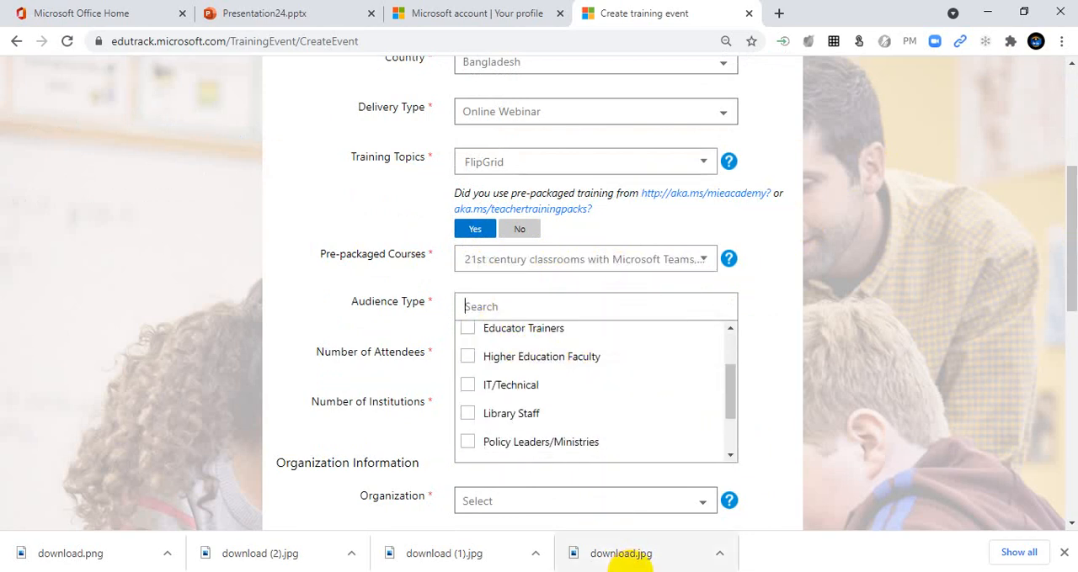
click(495, 334)
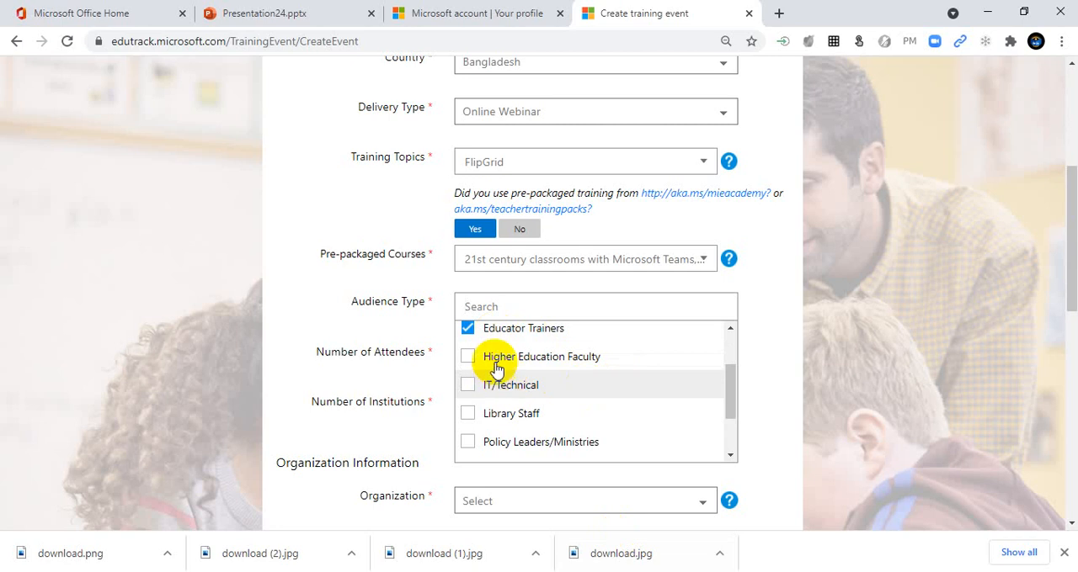
click(543, 383)
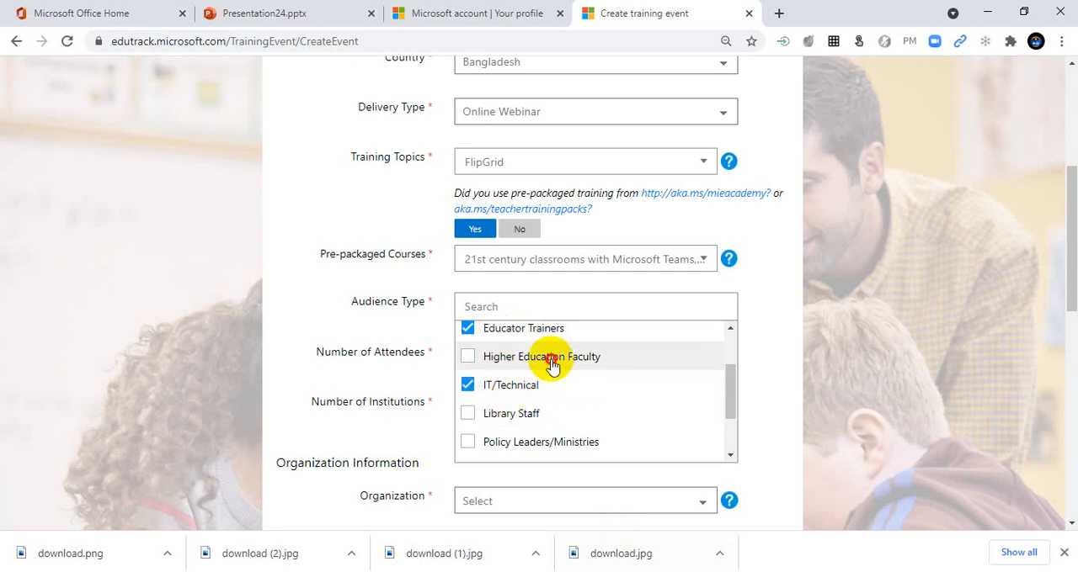
click(551, 362)
scroll(551, 362, down, 2)
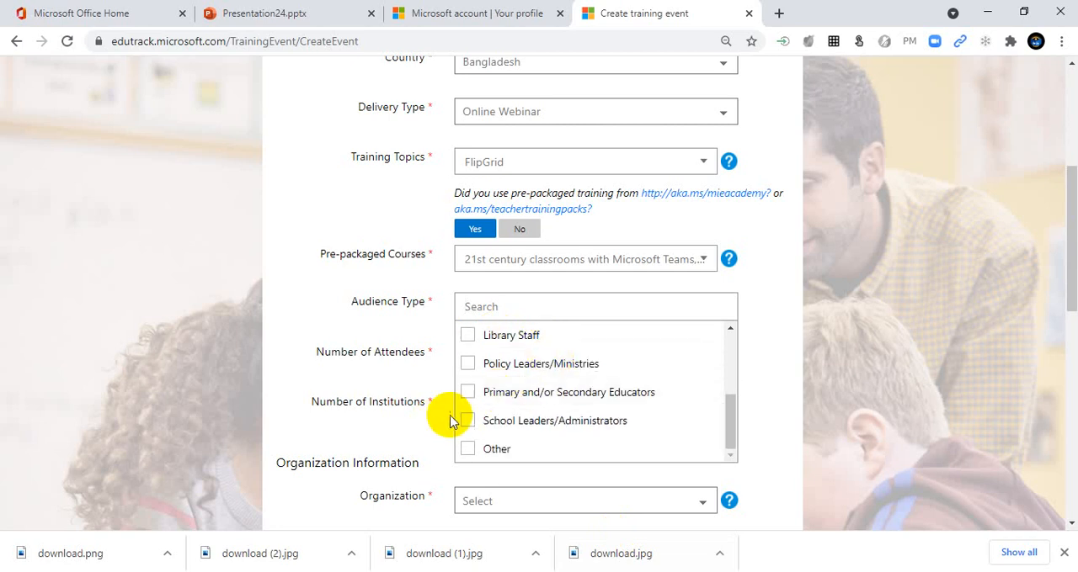
click(539, 392)
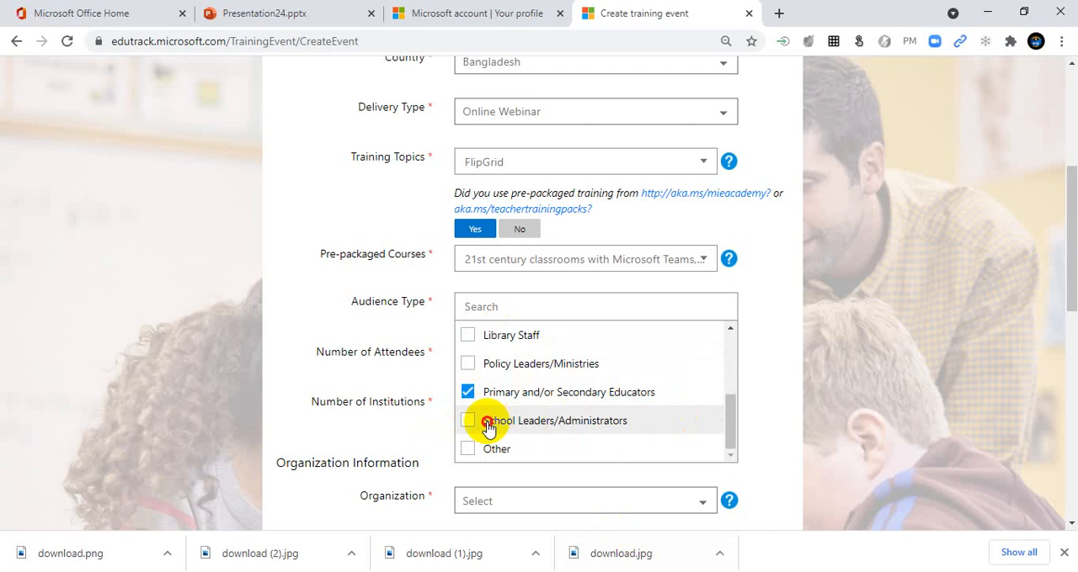
click(487, 421)
click(660, 481)
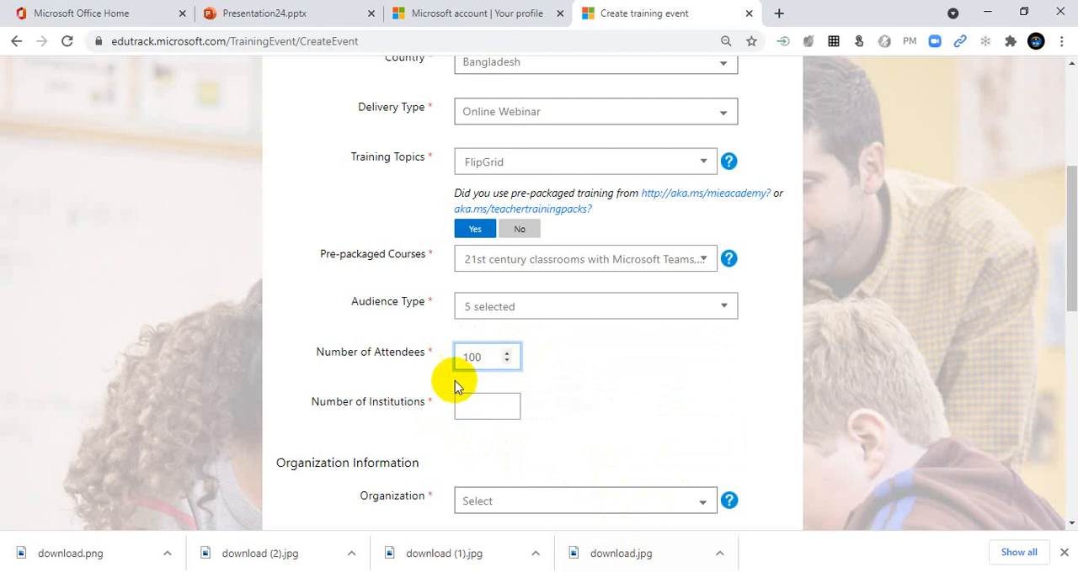
Step: Enter 100 attendees and 10 institutions, and set the organization to Independent
click(483, 405)
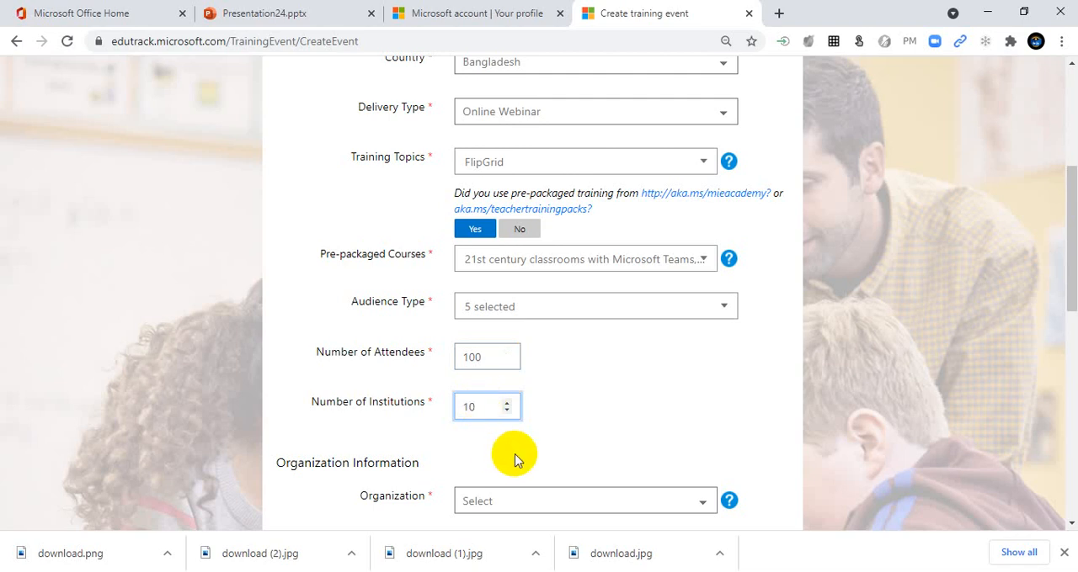
scroll(509, 459, down, 1)
click(707, 428)
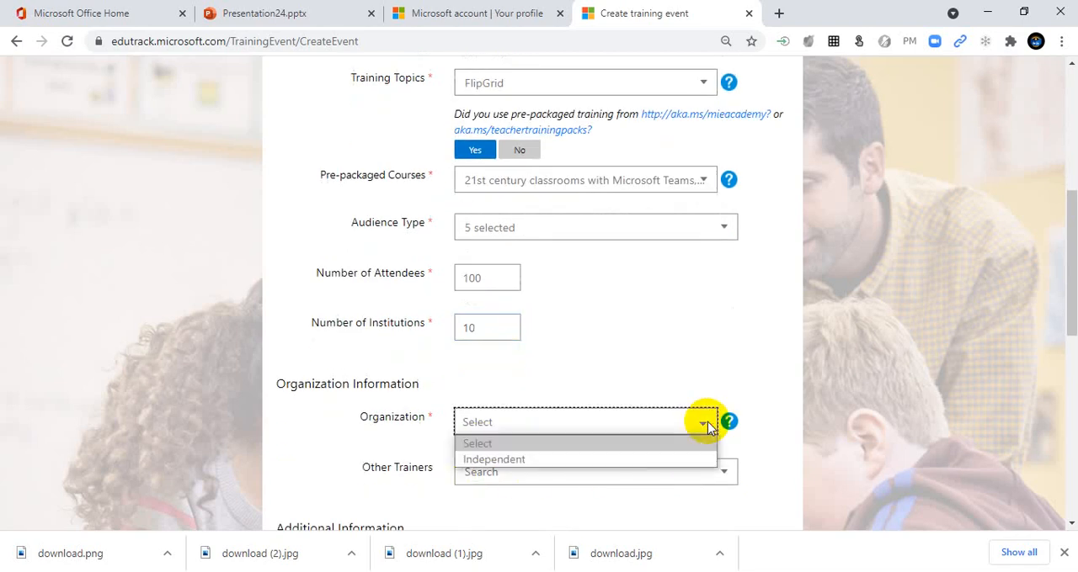
click(491, 458)
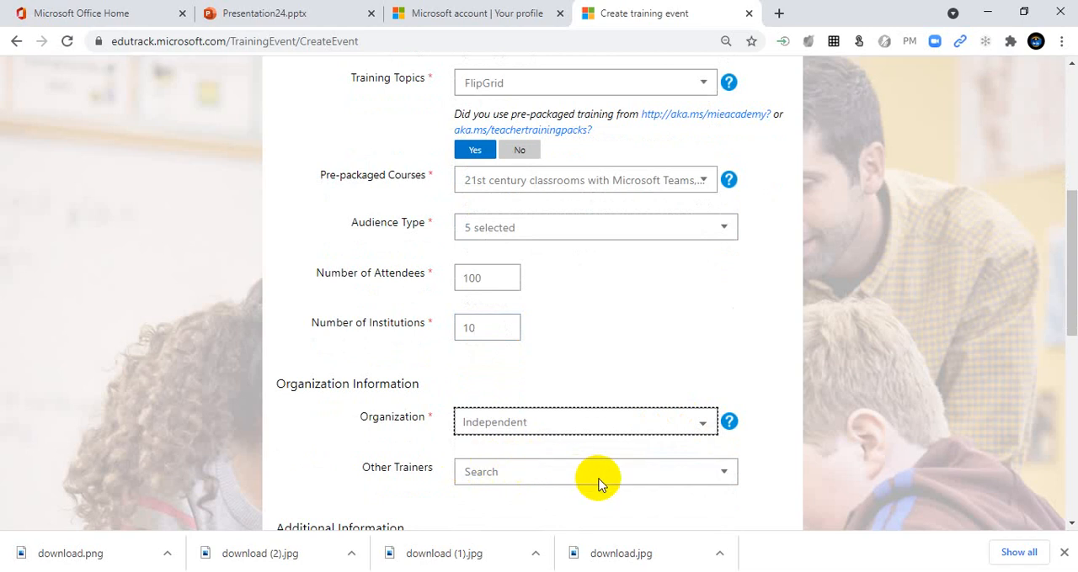
Step: Select the trainer's name under Other Trainers and choose office365 as the Office 365 tenant
scroll(597, 480, down, 1)
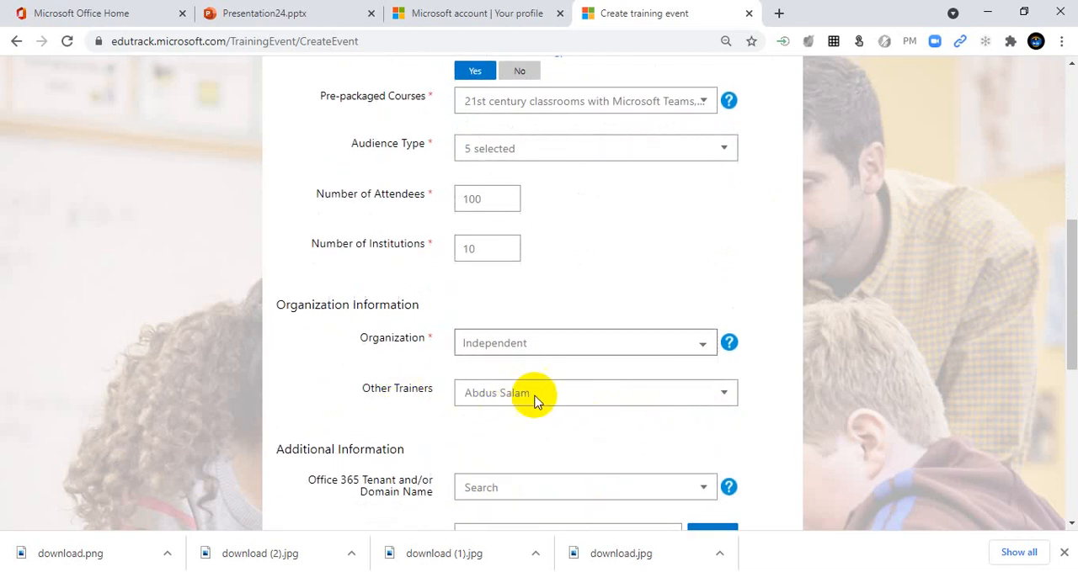
scroll(627, 469, down, 1)
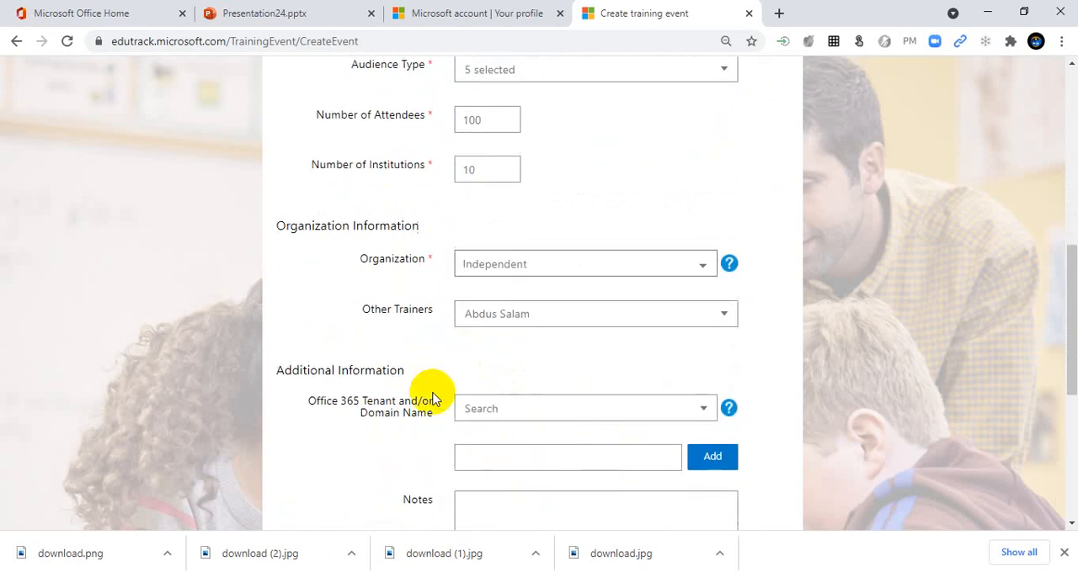
scroll(577, 392, down, 1)
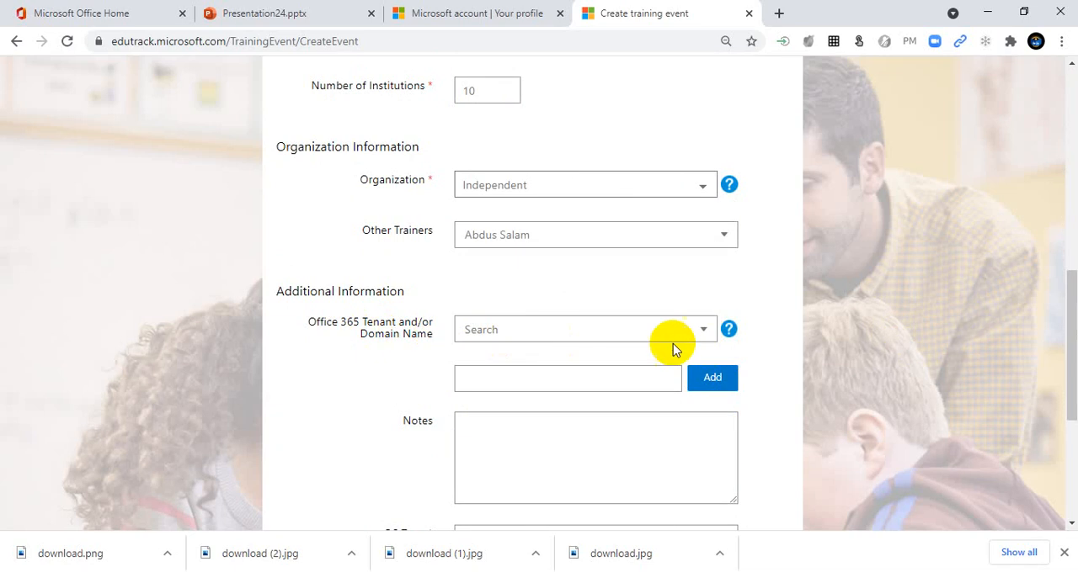
click(645, 337)
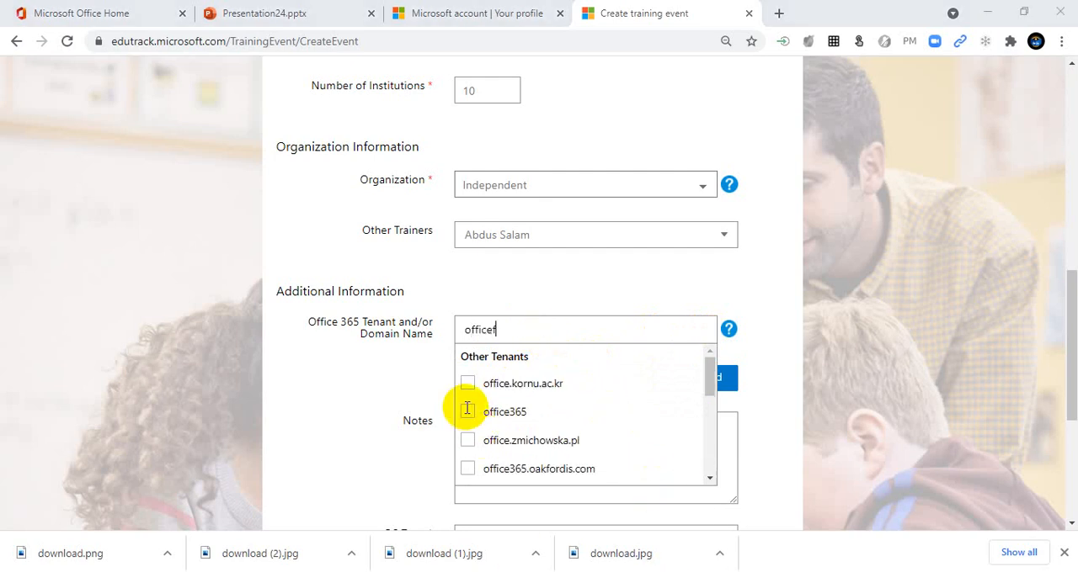
click(467, 413)
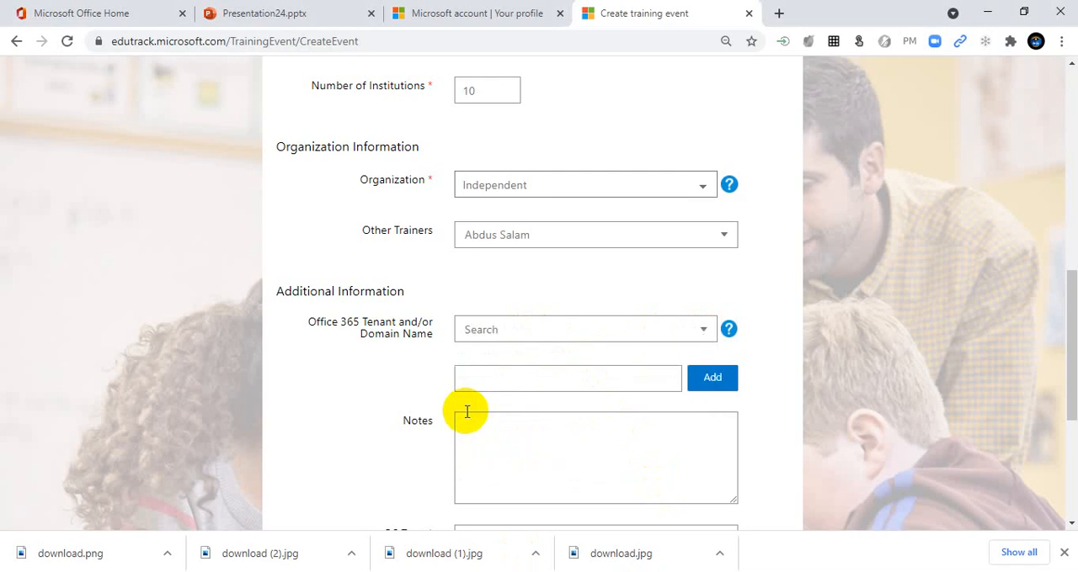
click(619, 327)
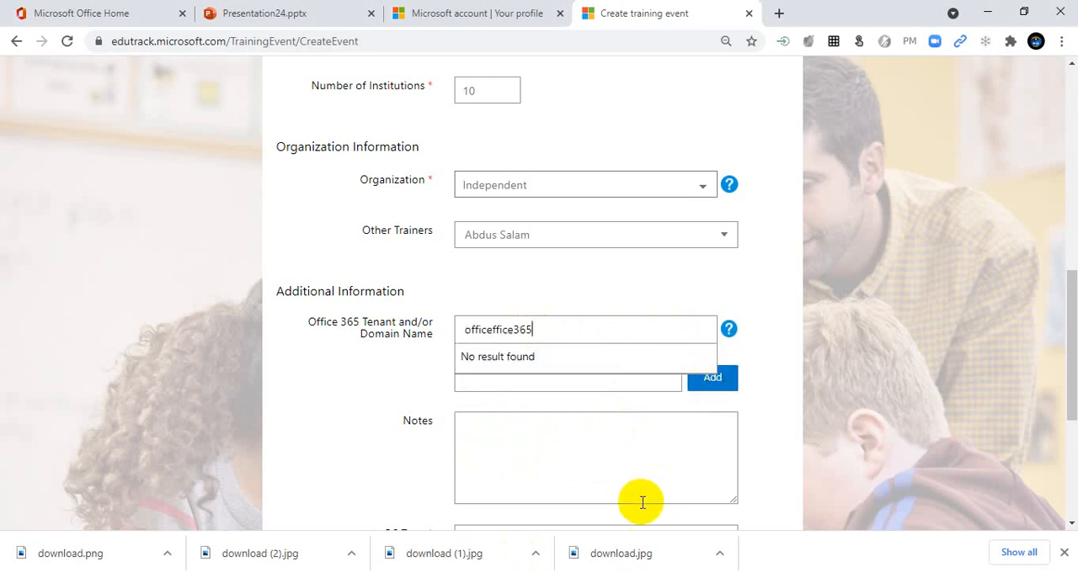
click(637, 571)
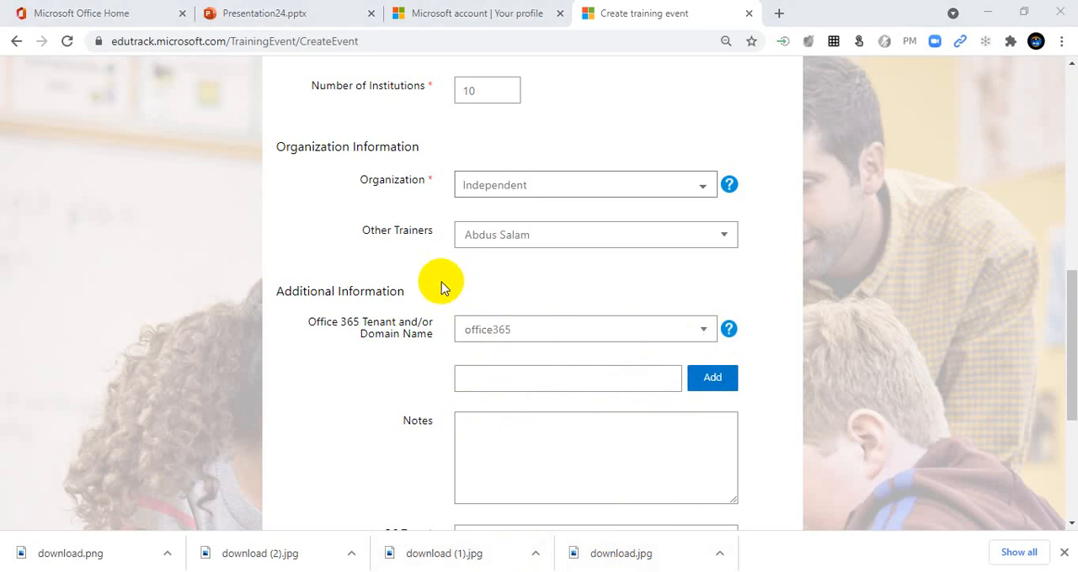
Step: Search the Office 365 tenants for flipgrid and add both Flipgrid and flipgrid.com to the selection
click(708, 328)
text(off)
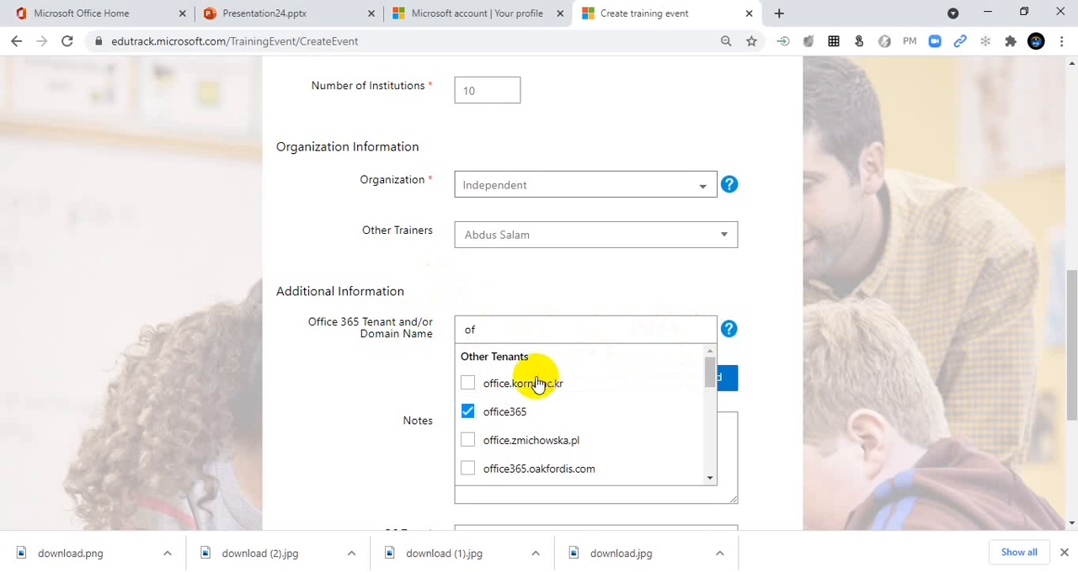
click(477, 330)
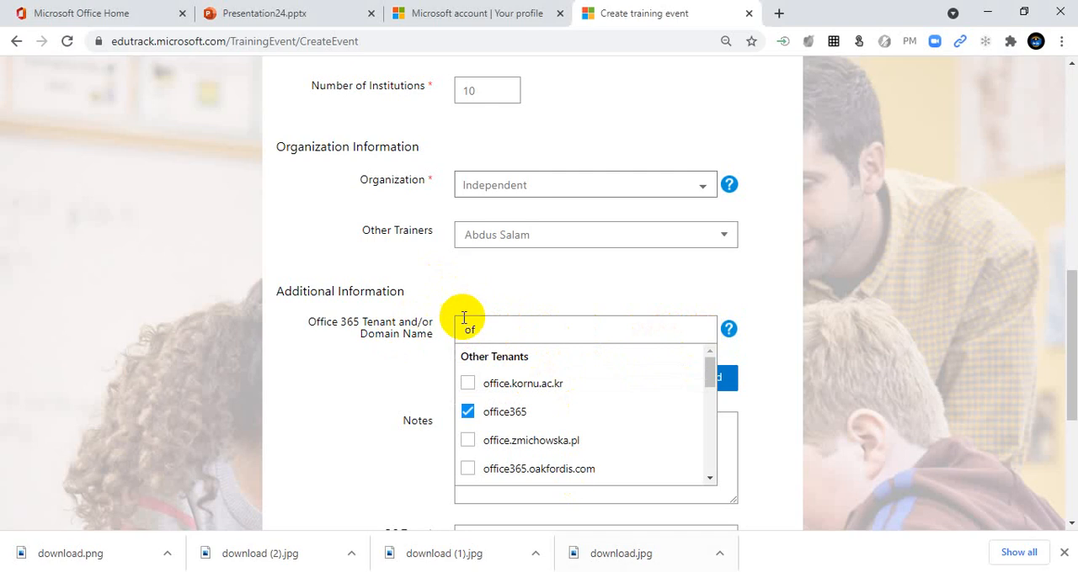
key(BackSpace)
key(BackSpace)
scroll(513, 409, down, 3)
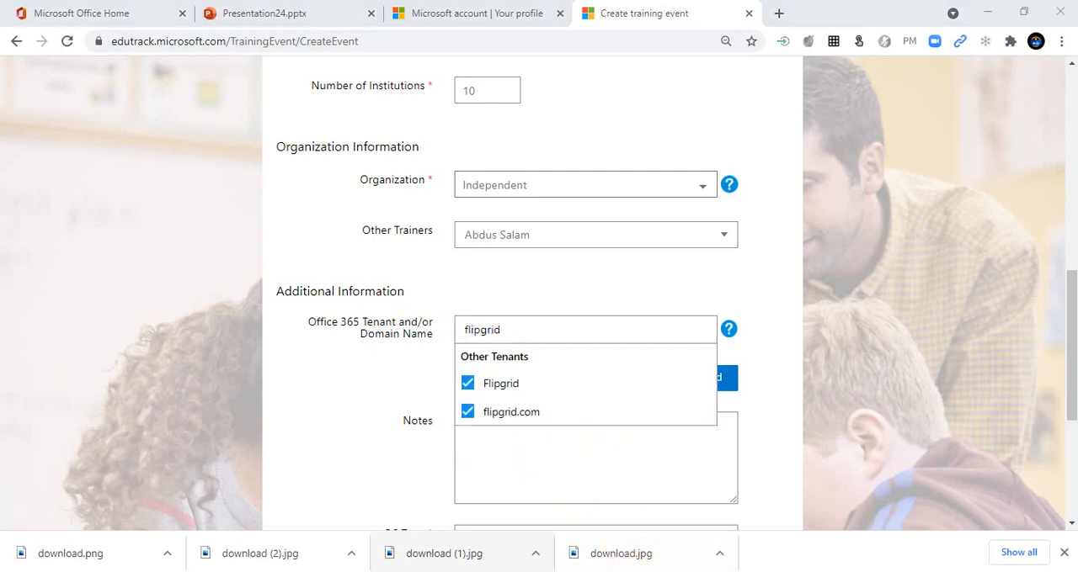
Step: Close the tenant selection and enter "Thanks to join with me" in the event's notes
click(762, 433)
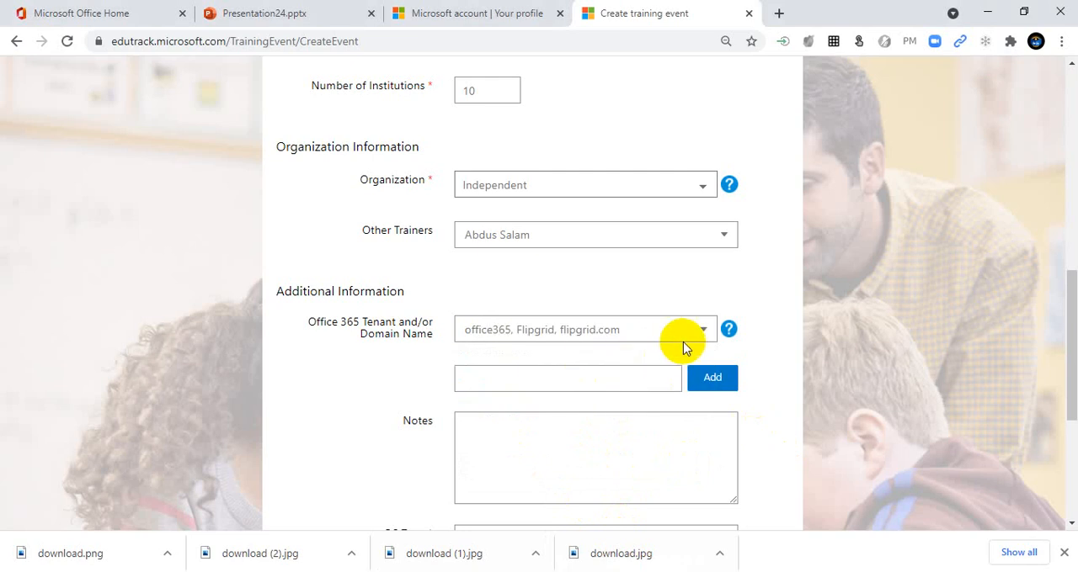
click(569, 445)
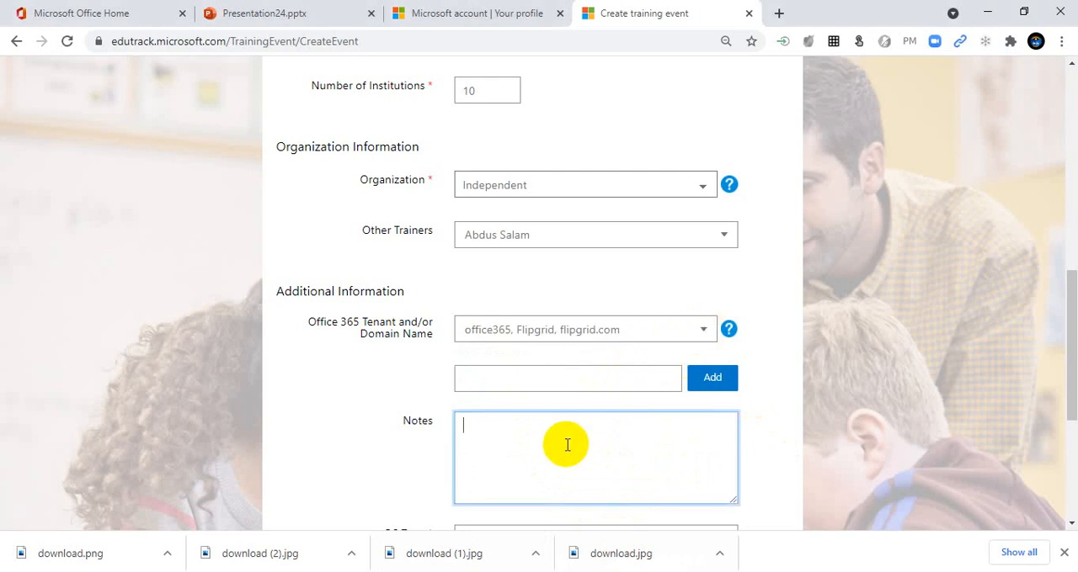
text(Thanks to join with me)
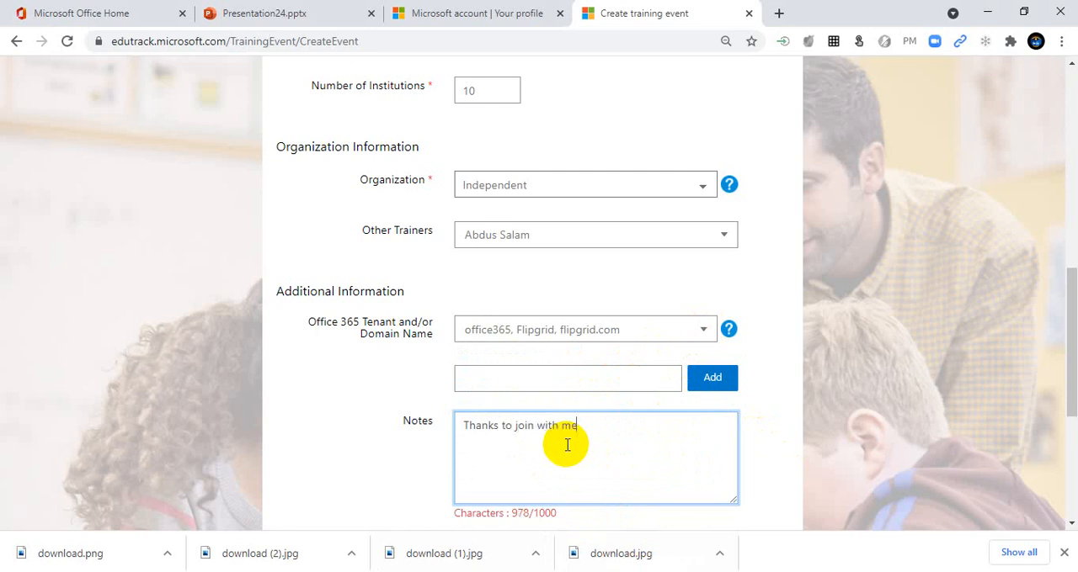
Step: Set the OS type to Google, Windows and Other
scroll(577, 449, down, 3)
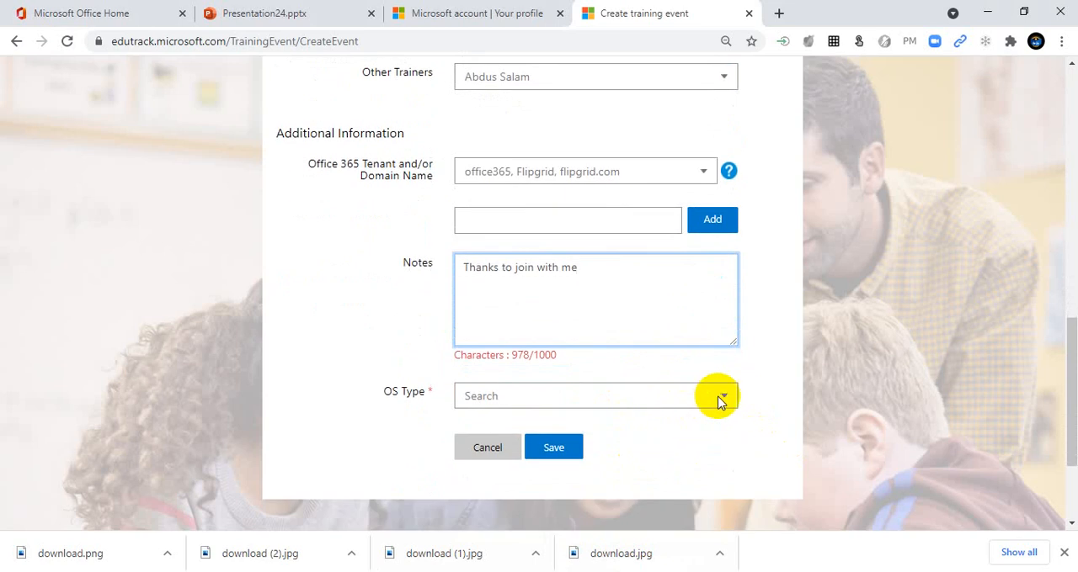
click(720, 399)
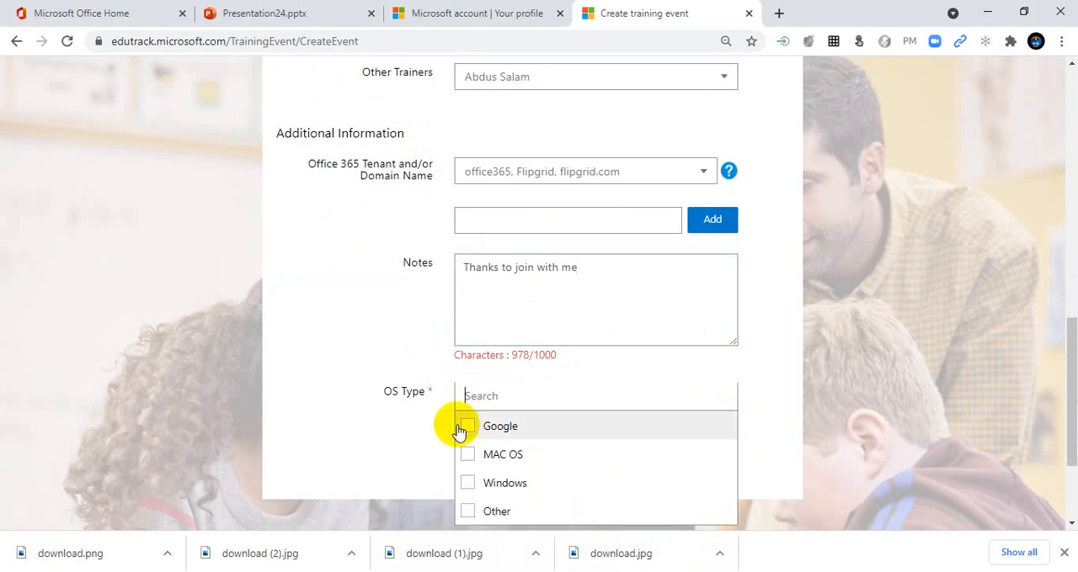
scroll(791, 412, down, 1)
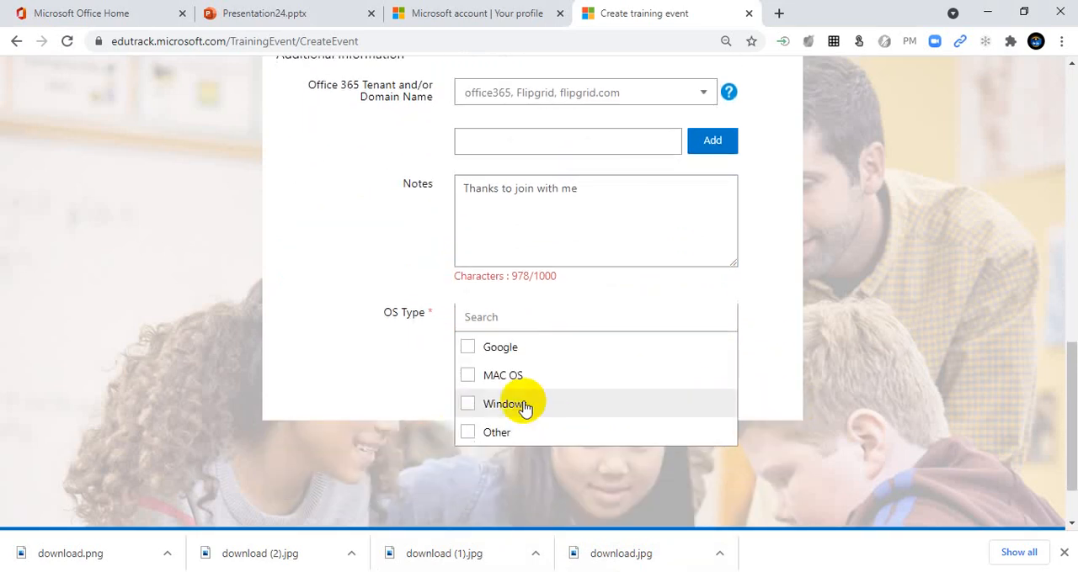
click(468, 347)
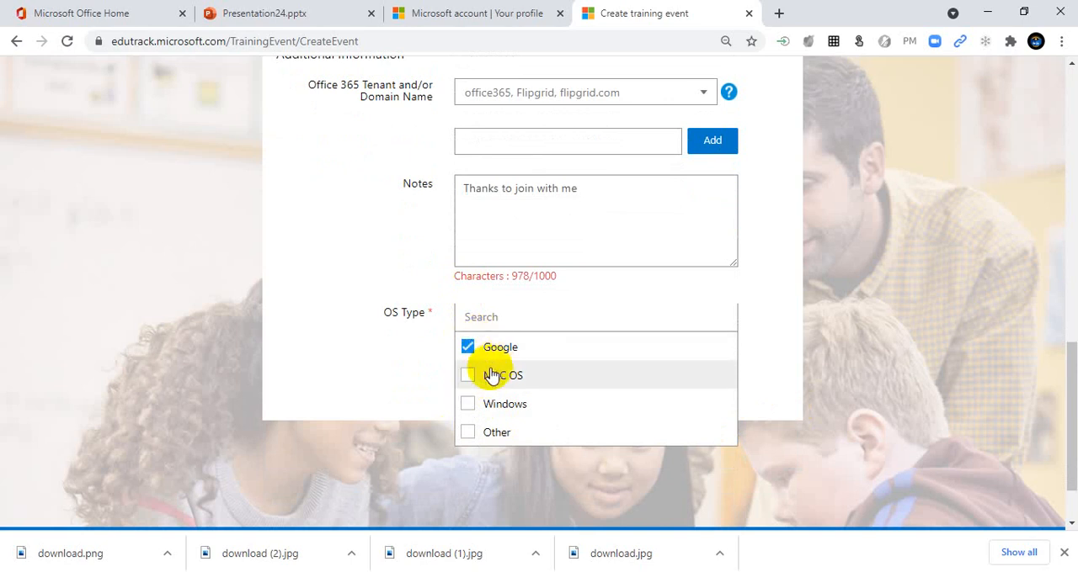
click(471, 406)
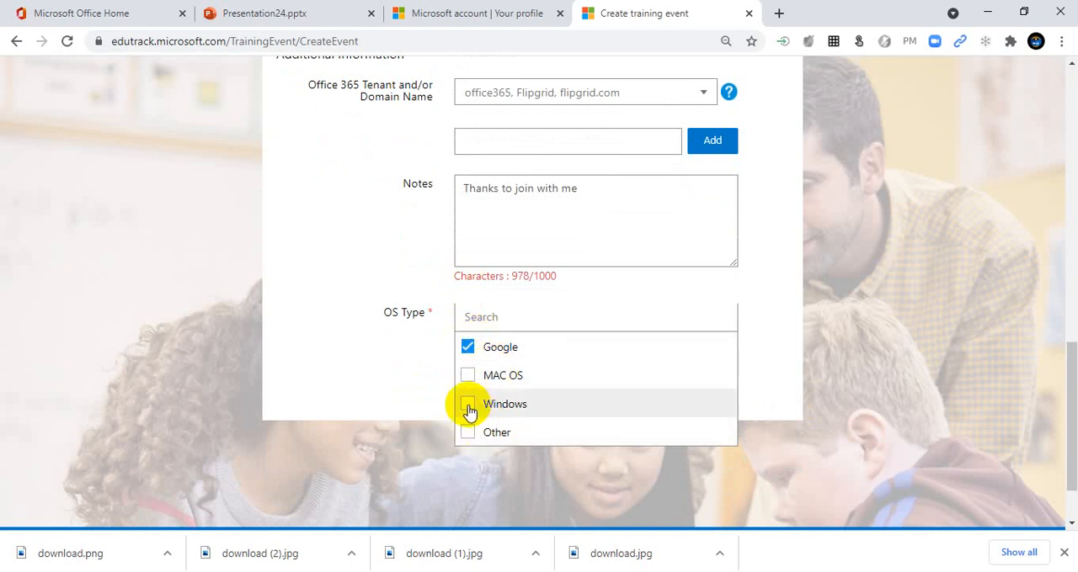
click(465, 437)
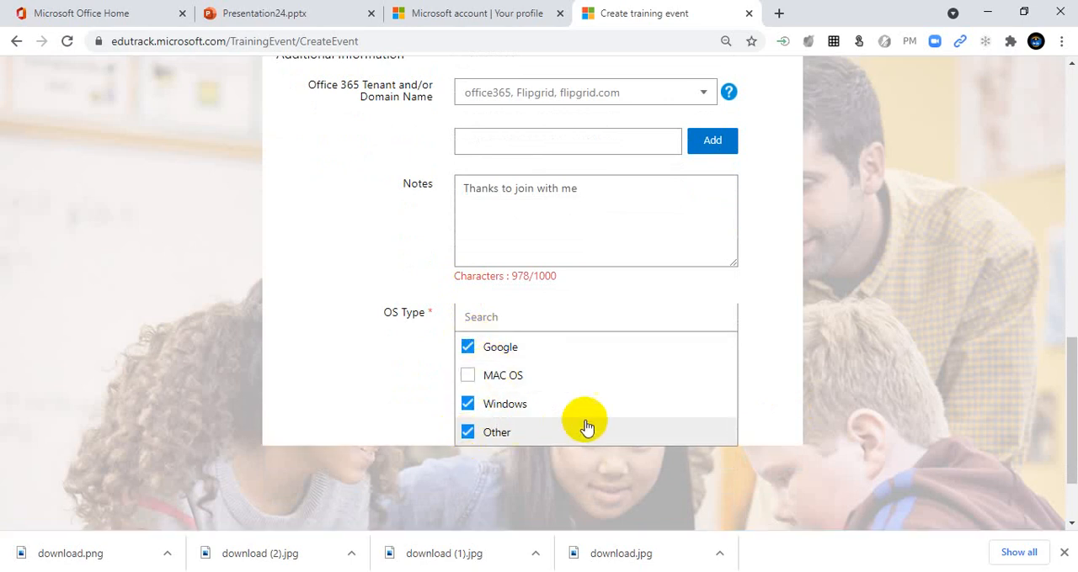
click(733, 514)
Step: Specify "Android device" as the other OS type and save the training event
click(561, 349)
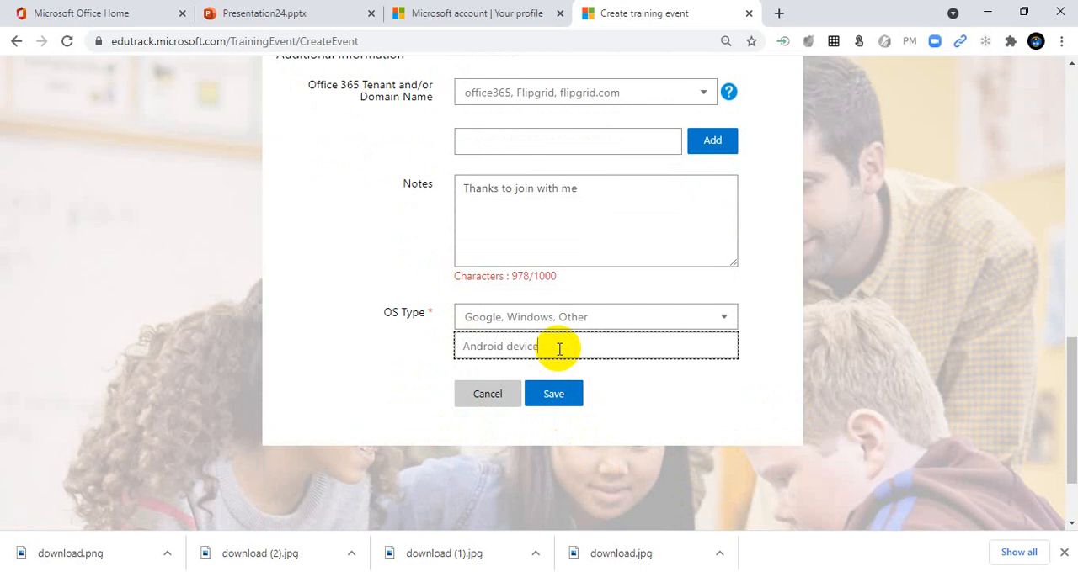
click(559, 400)
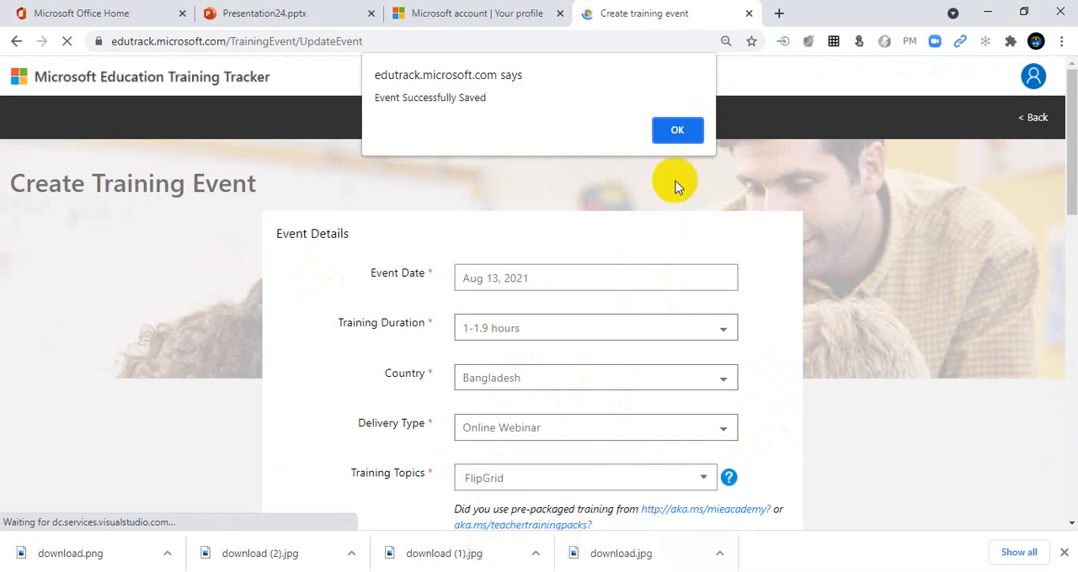
click(676, 132)
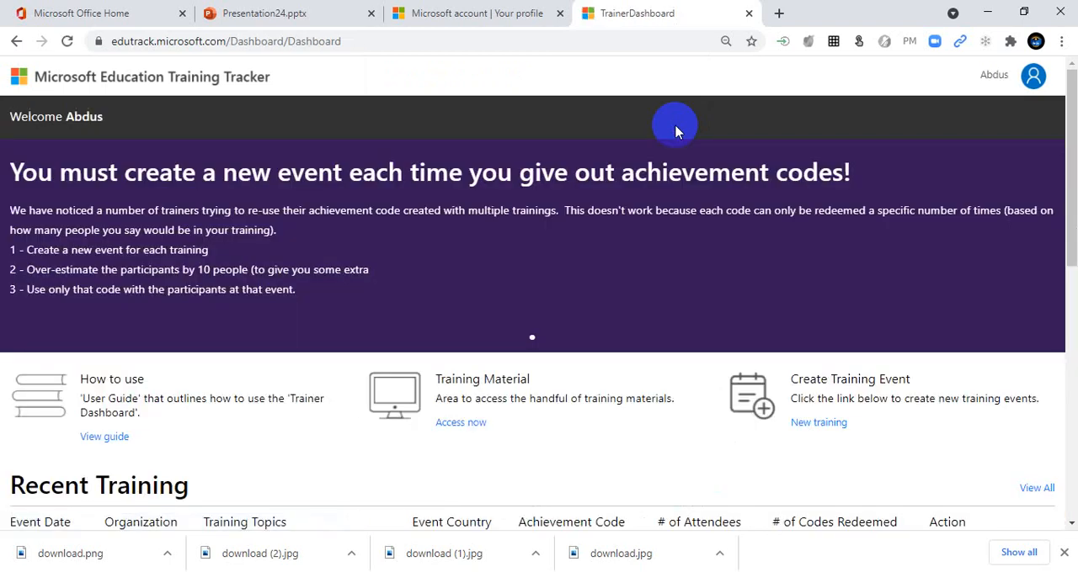
Step: Review the trainer dashboard, including the new event's topics, achievement code and attendee details under Recent Training
drag(1071, 122, 1068, 193)
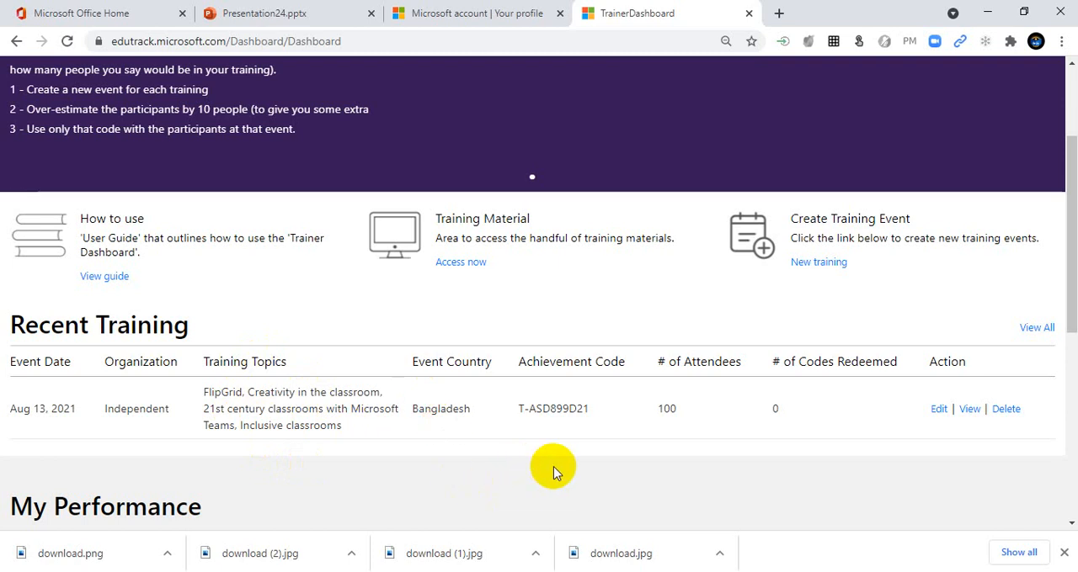
scroll(556, 474, up, 1)
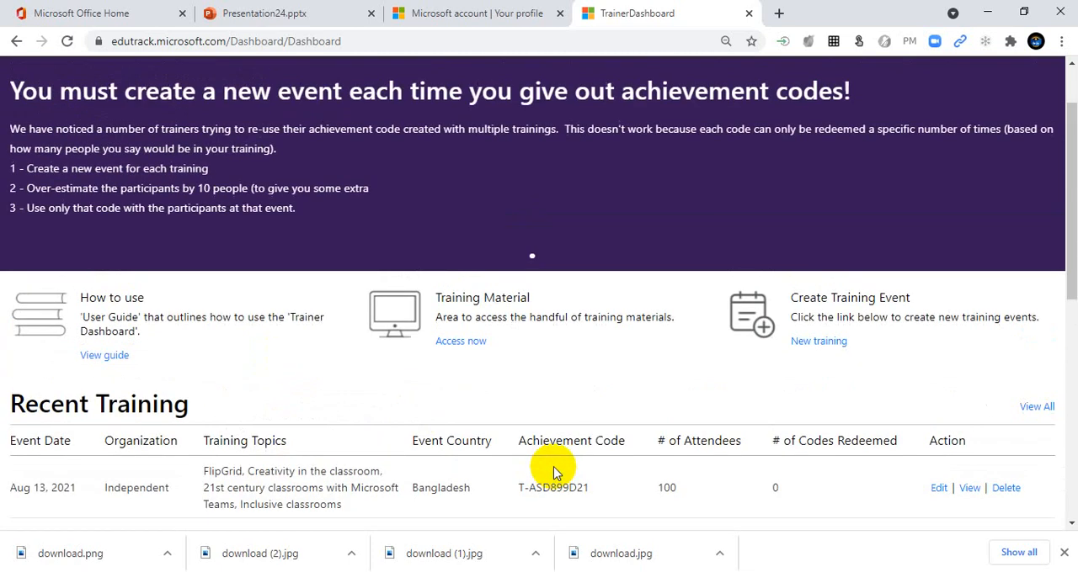
scroll(590, 421, up, 1)
scroll(440, 471, down, 3)
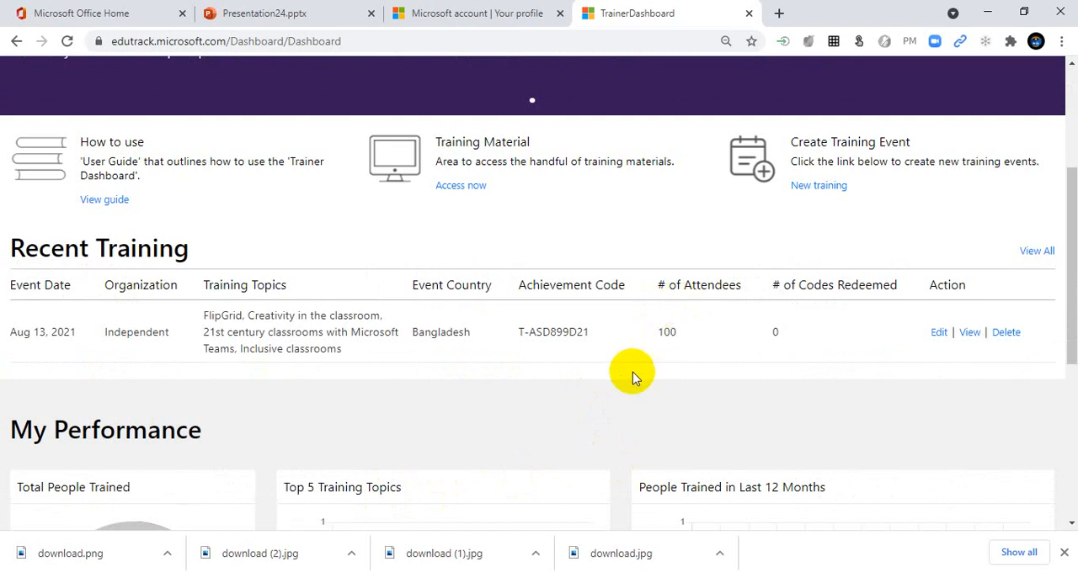
scroll(632, 372, up, 3)
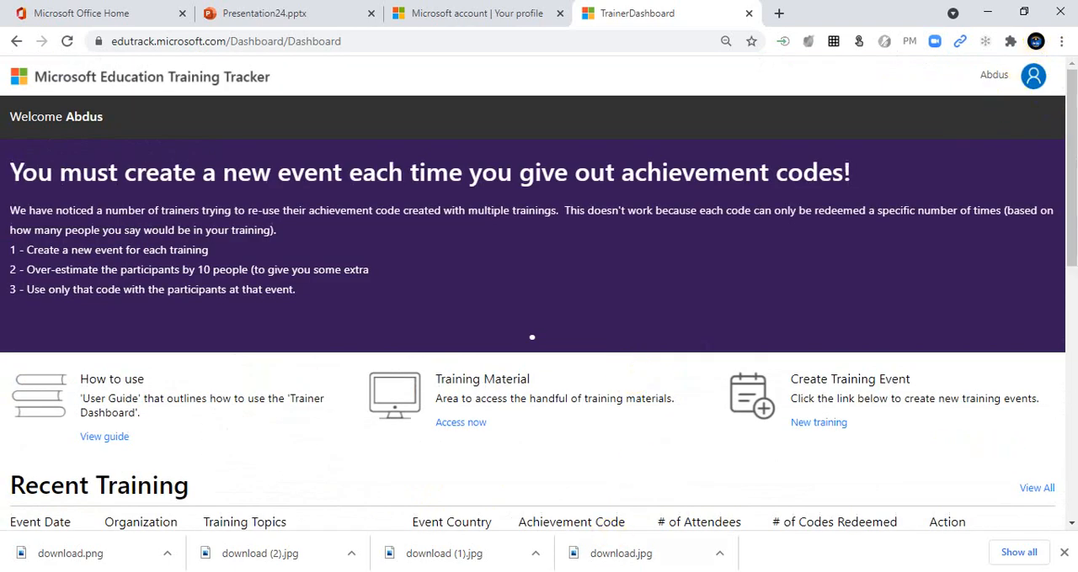
Step: Switch between the MIE badge image 2021-08-08_142608.jpg in Photos and the trainer dashboard in Chrome to view the badges alongside the Recent Training entry
click(621, 484)
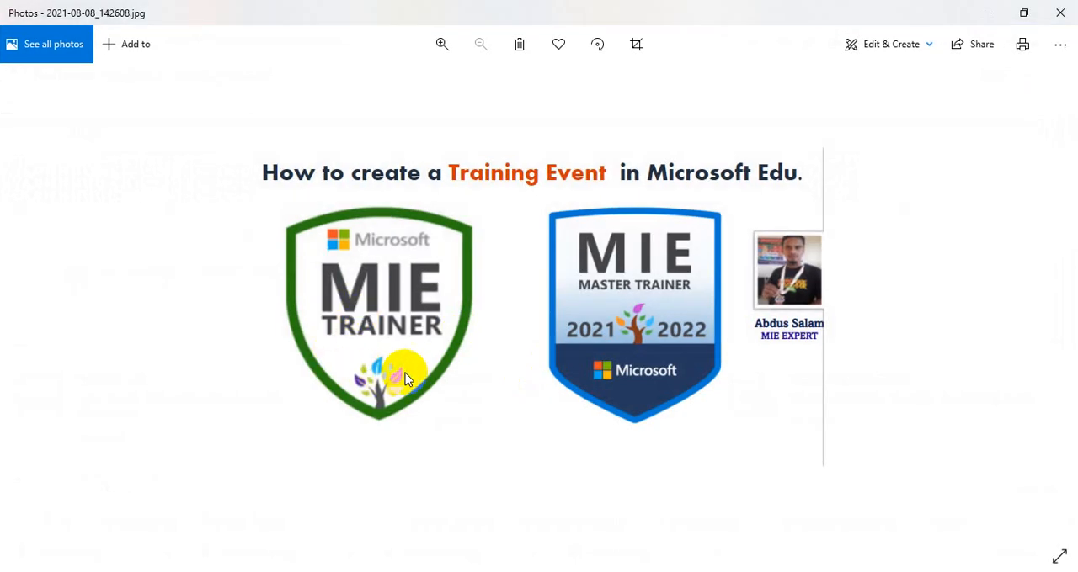
mouse_move(566, 571)
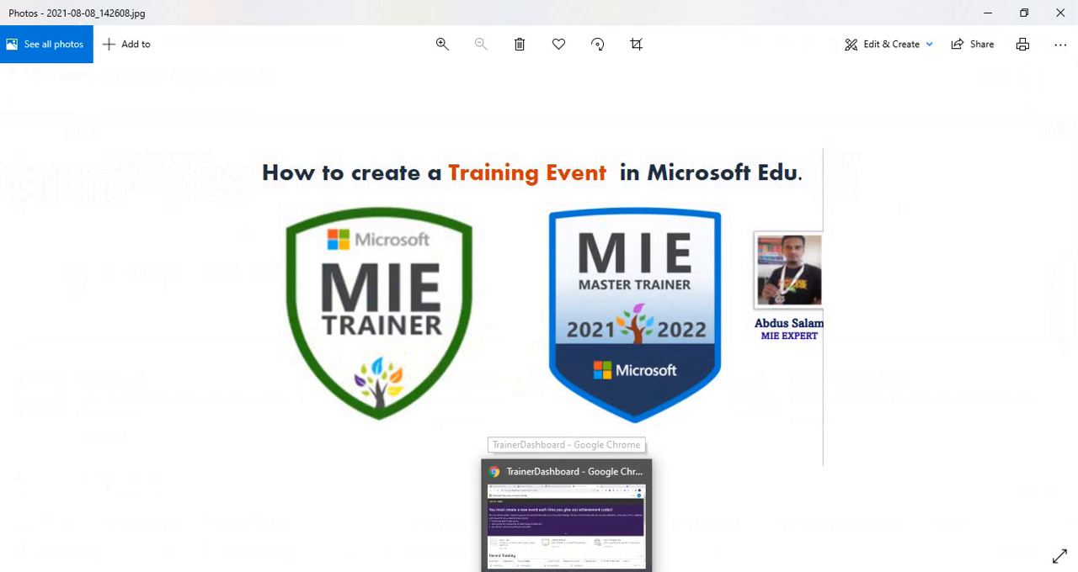
click(581, 527)
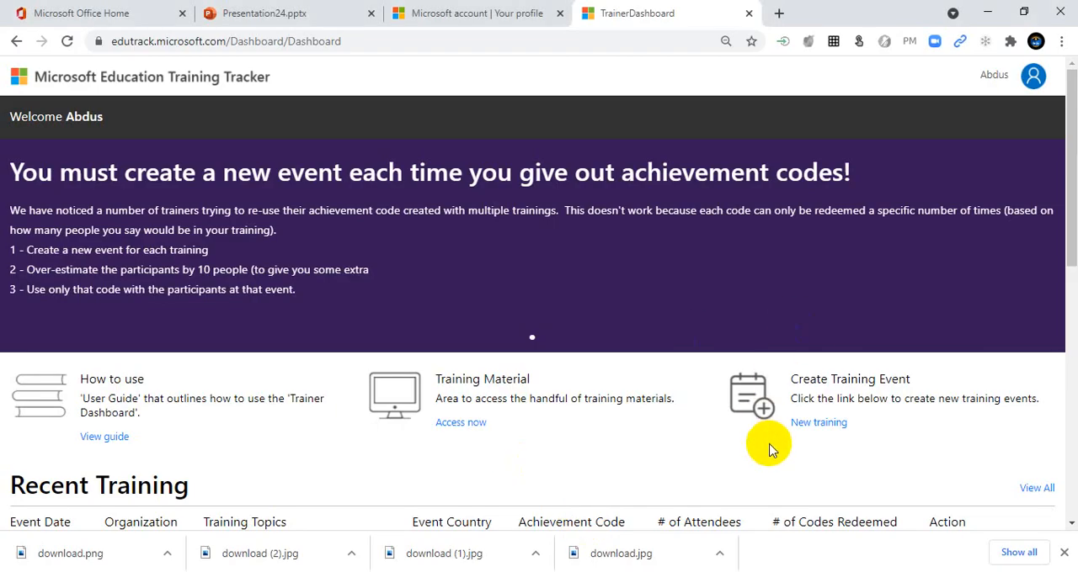
scroll(757, 451, down, 1)
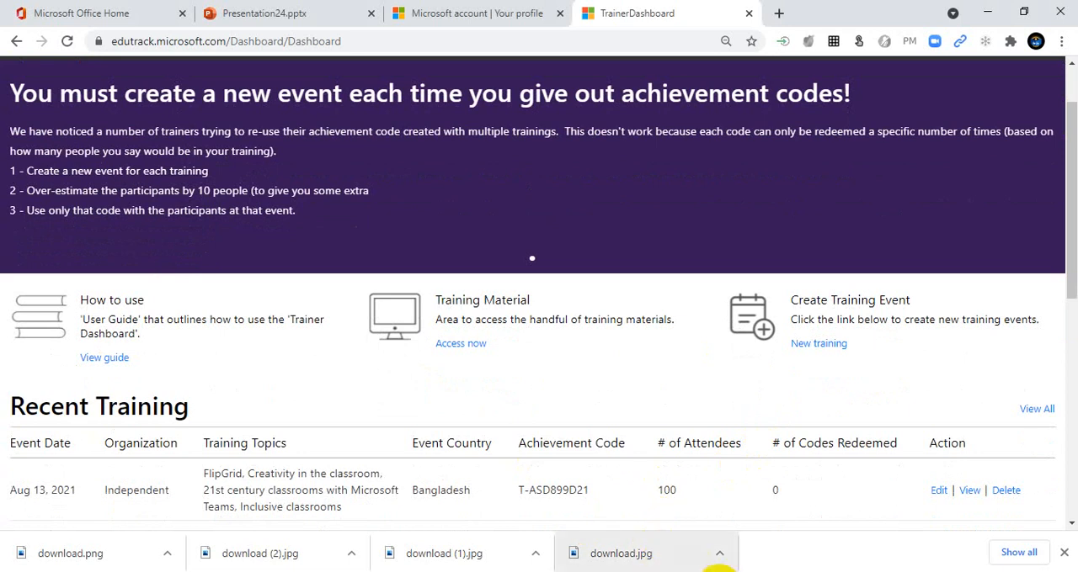
mouse_move(650, 570)
click(625, 501)
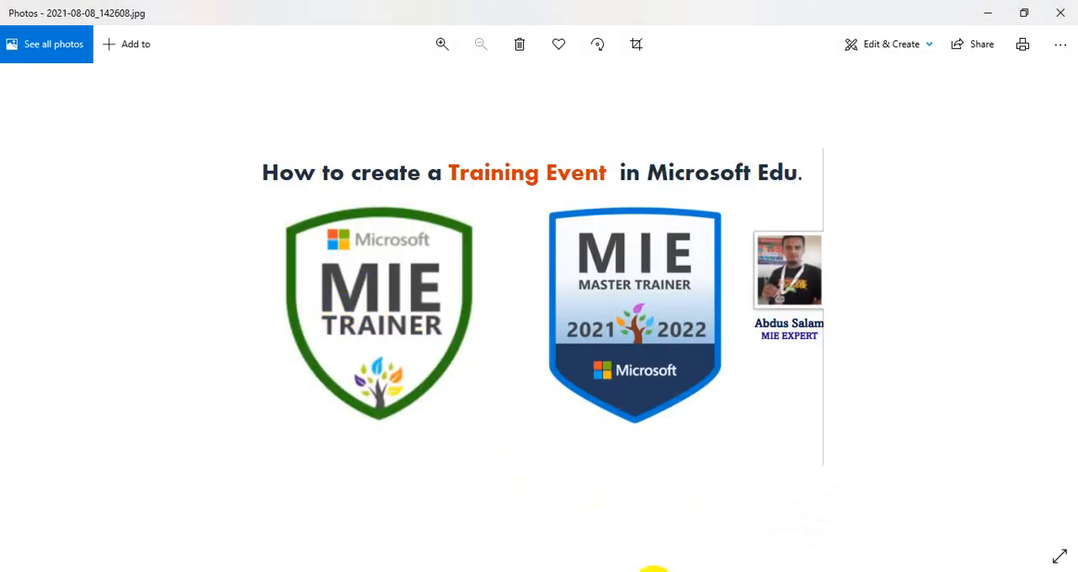
click(568, 571)
scroll(673, 495, down, 1)
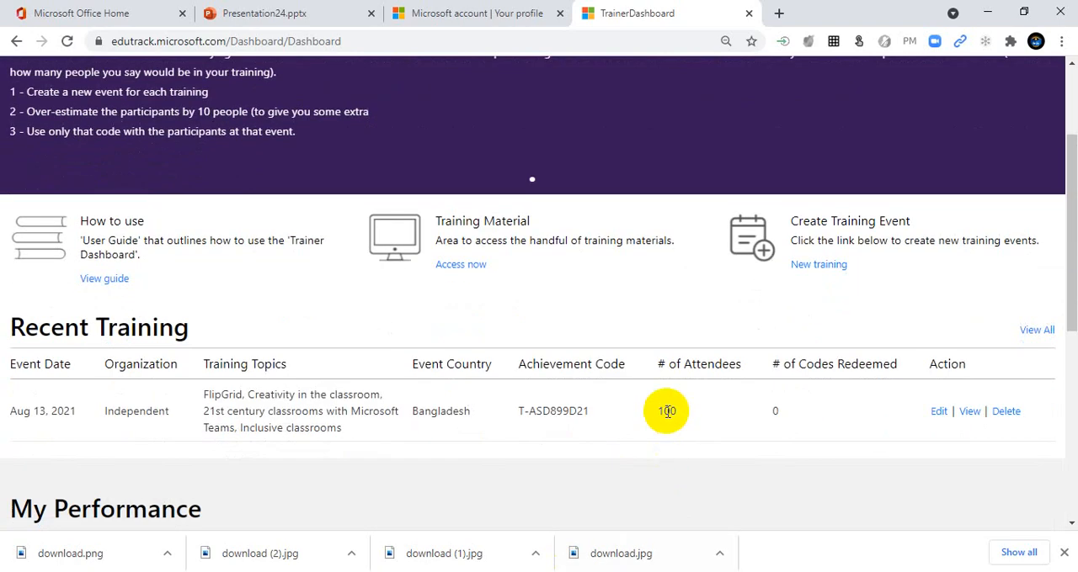
mouse_move(713, 570)
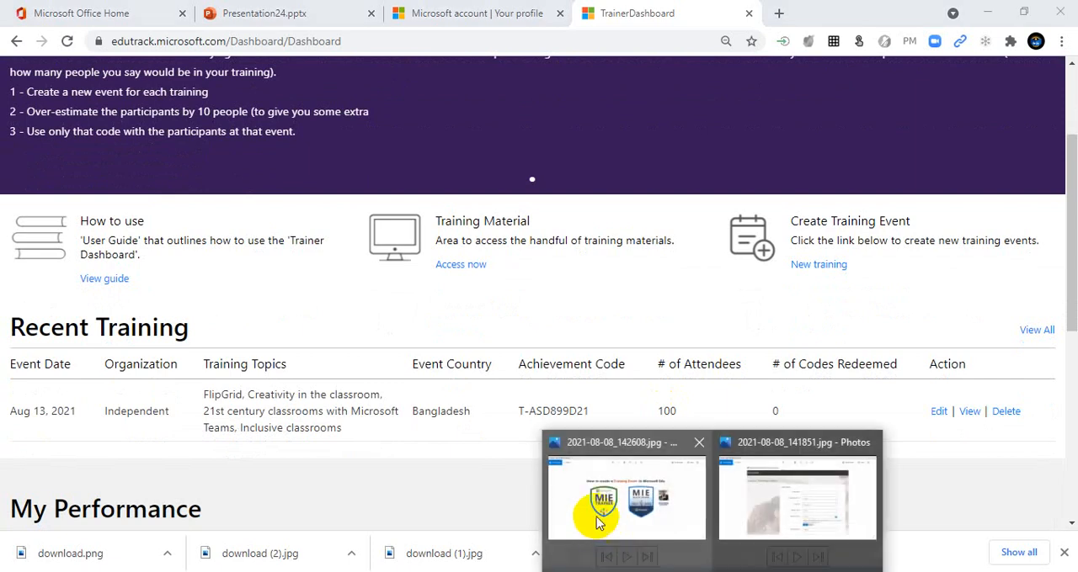
click(597, 522)
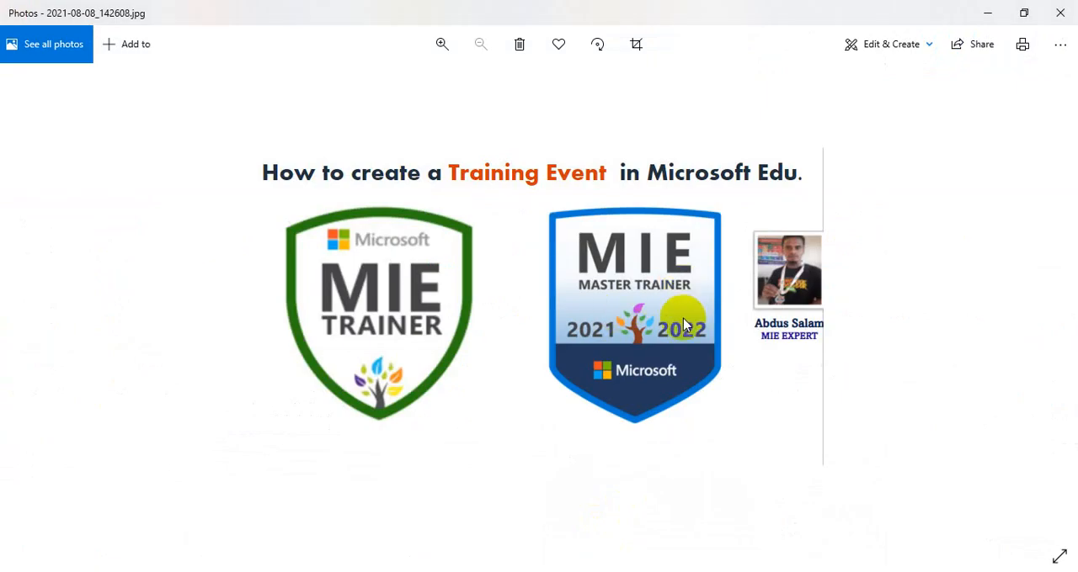
click(500, 548)
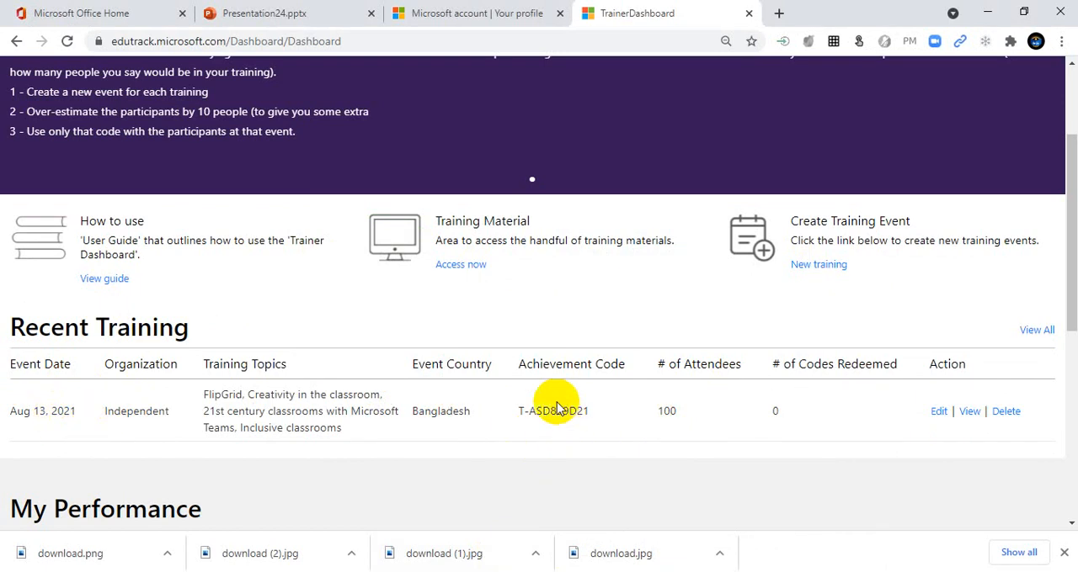
scroll(572, 455, up, 2)
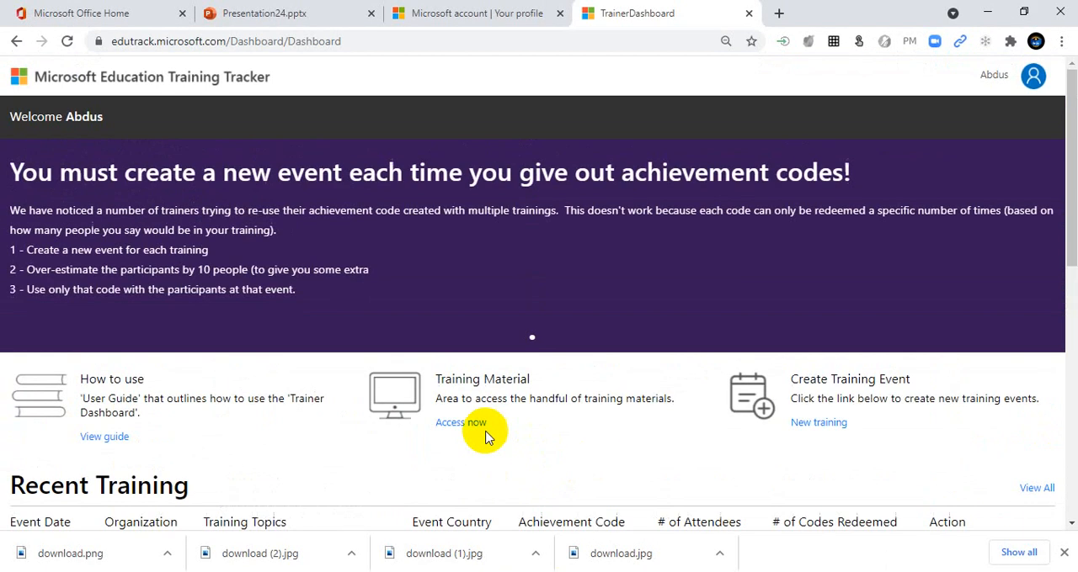